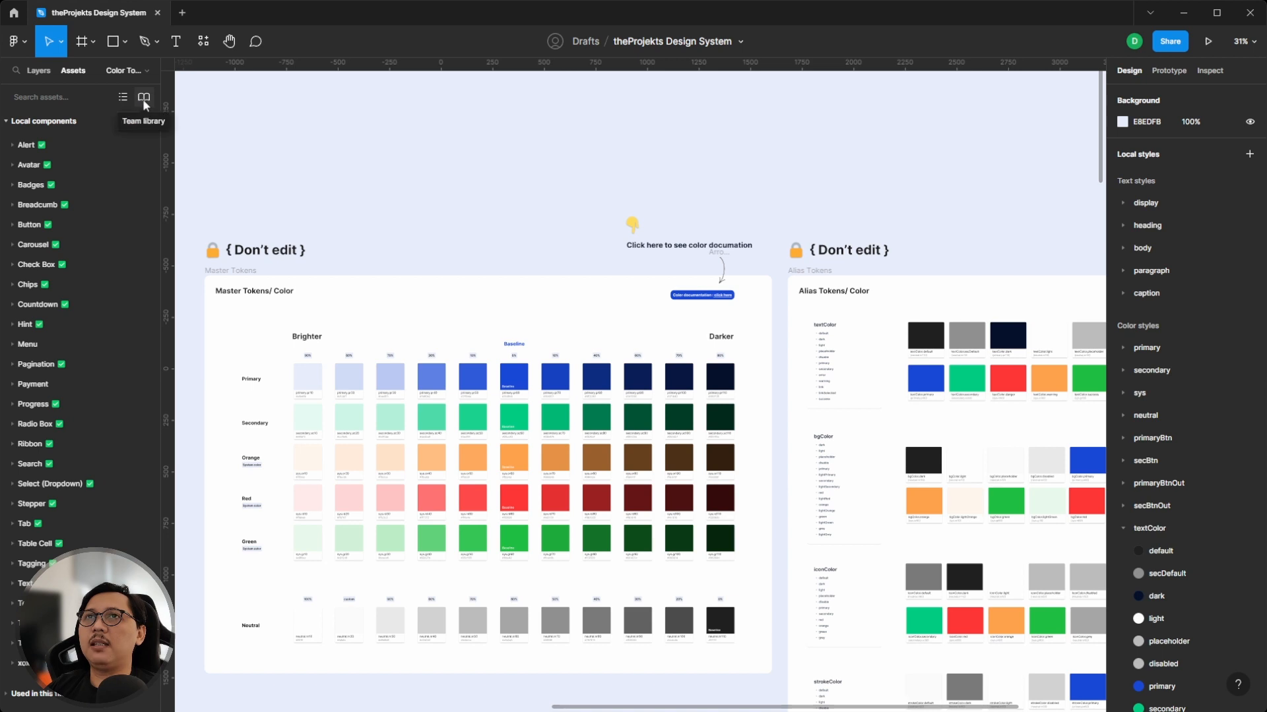
# - Open the team libraries and inspect the missing library that contributes two used styles
pyautogui.click(144, 97)
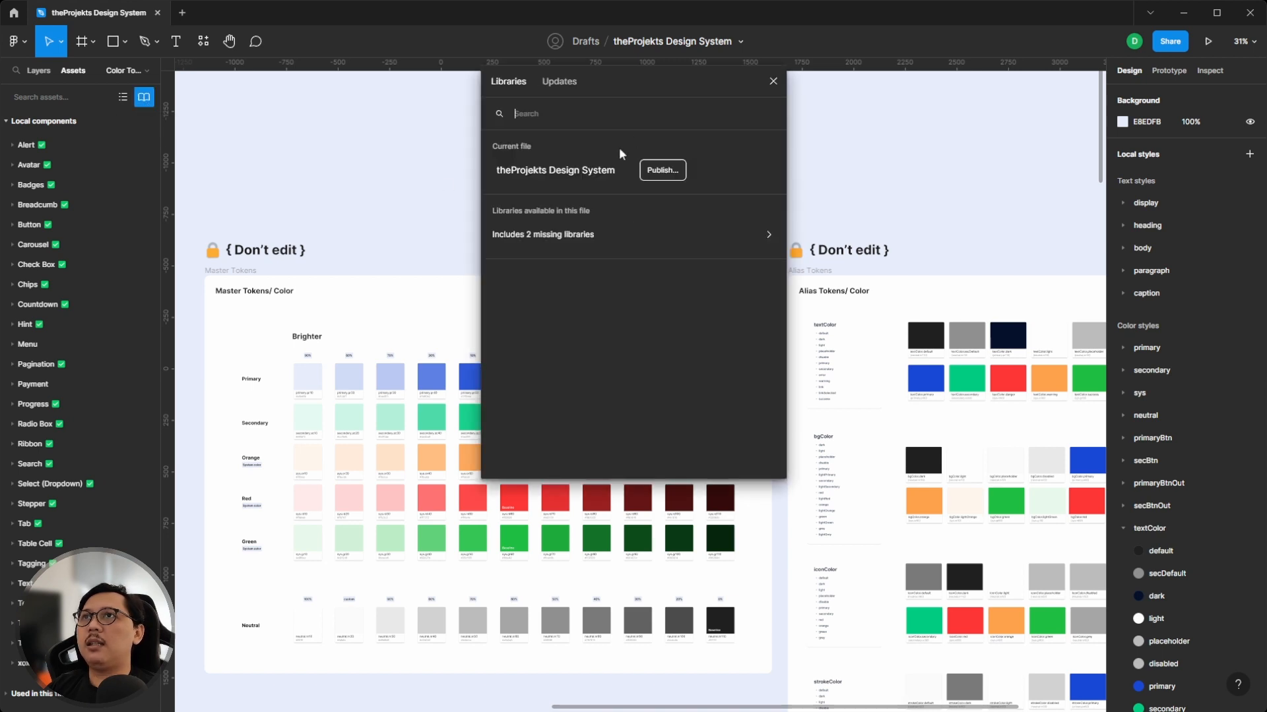
pyautogui.click(528, 234)
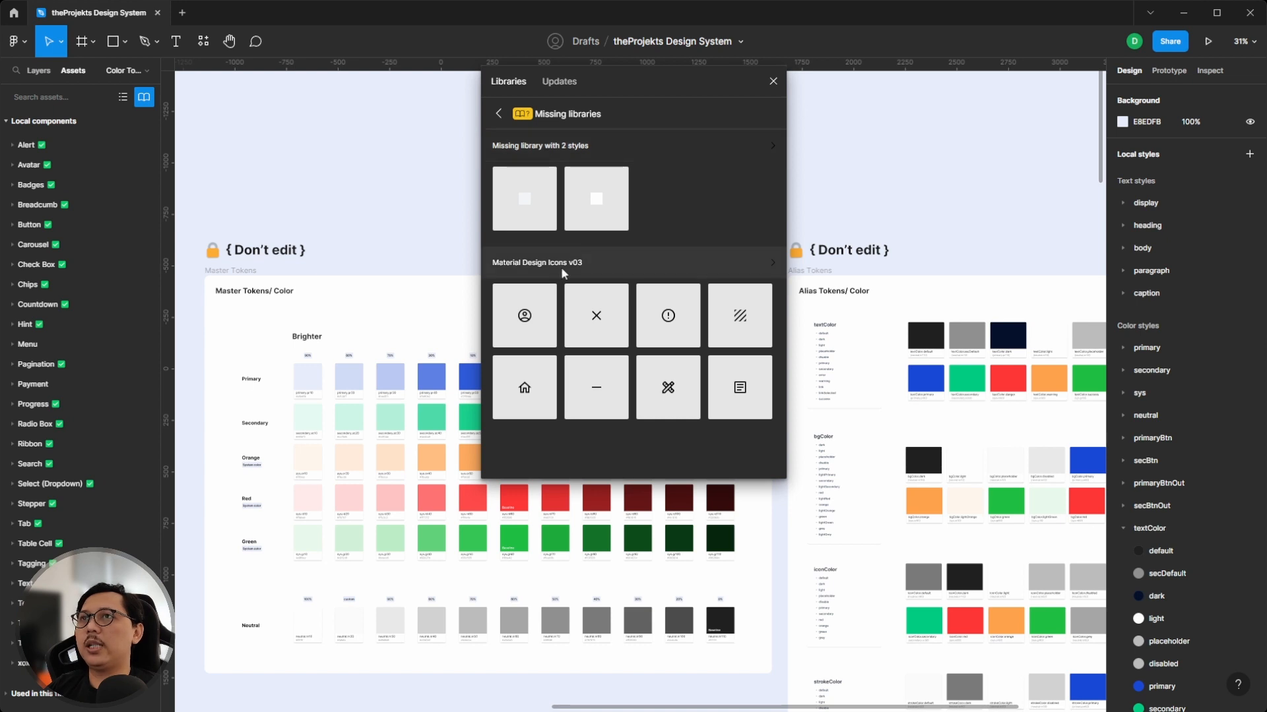
pyautogui.click(580, 147)
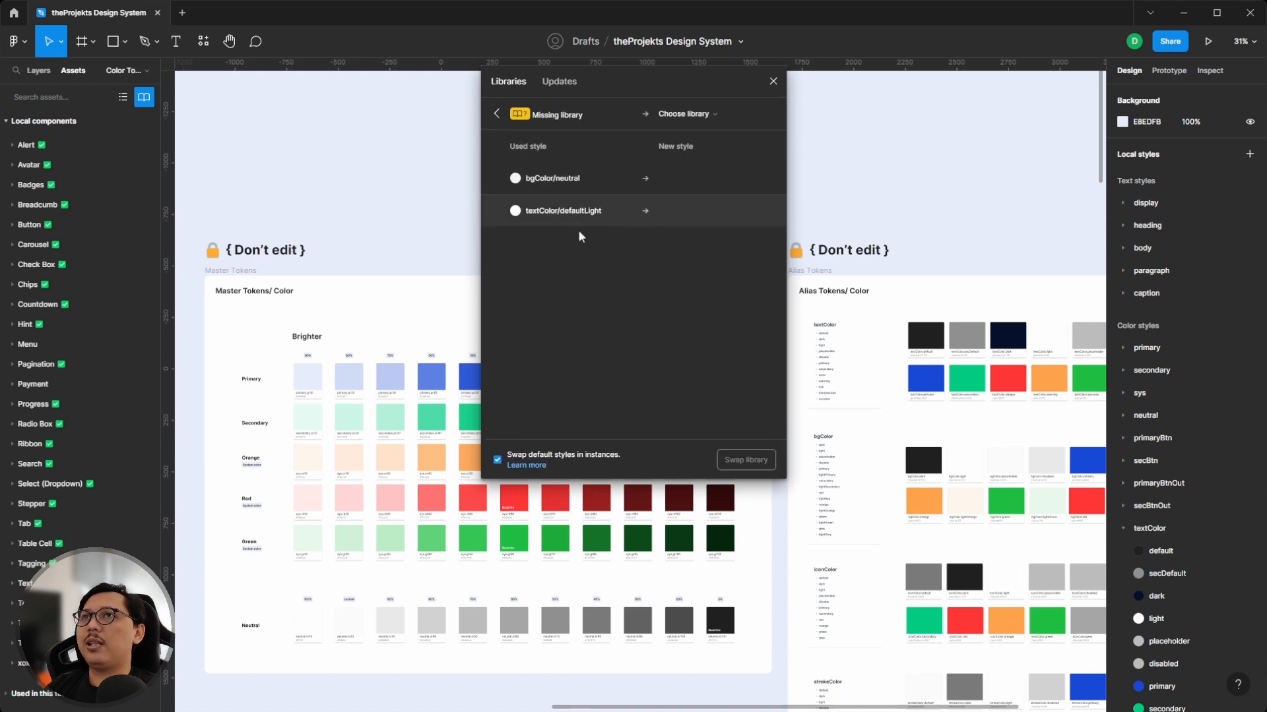
pyautogui.moveTo(606, 94); pyautogui.dragTo(876, 153)
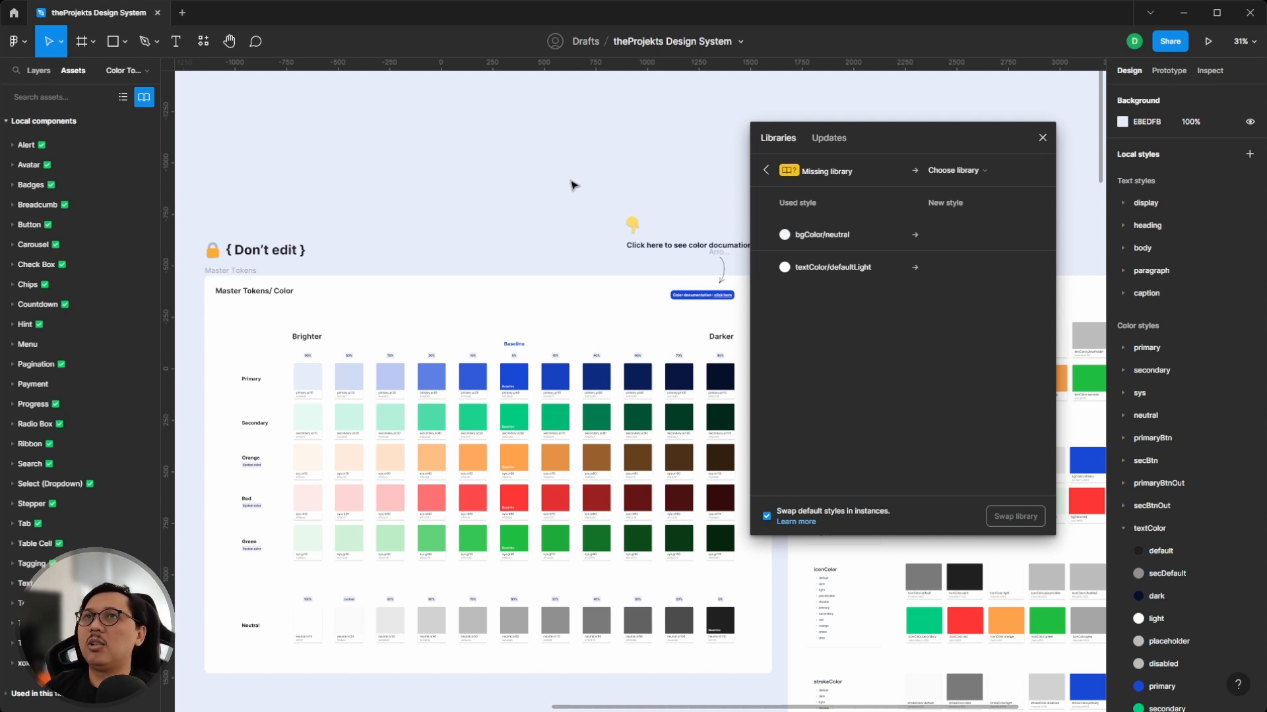
# - Run the Style Finder plugin from the recent plugins
pyautogui.click(203, 41)
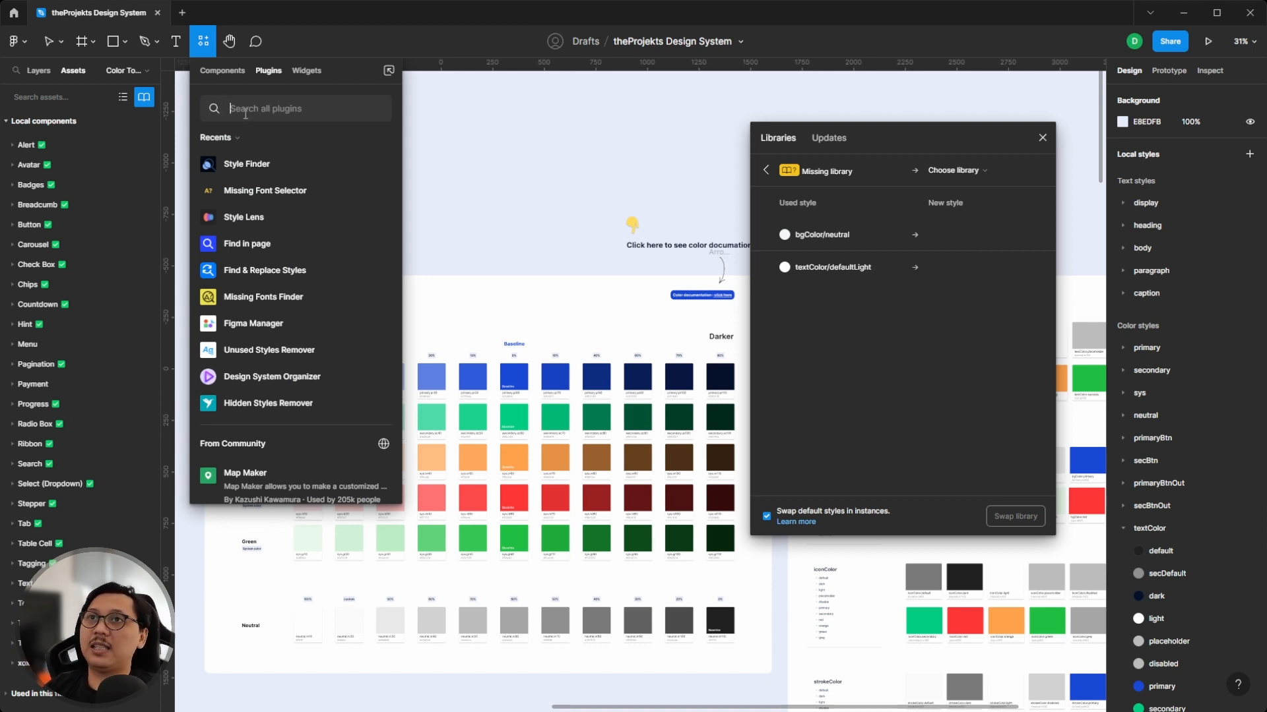
pyautogui.click(237, 165)
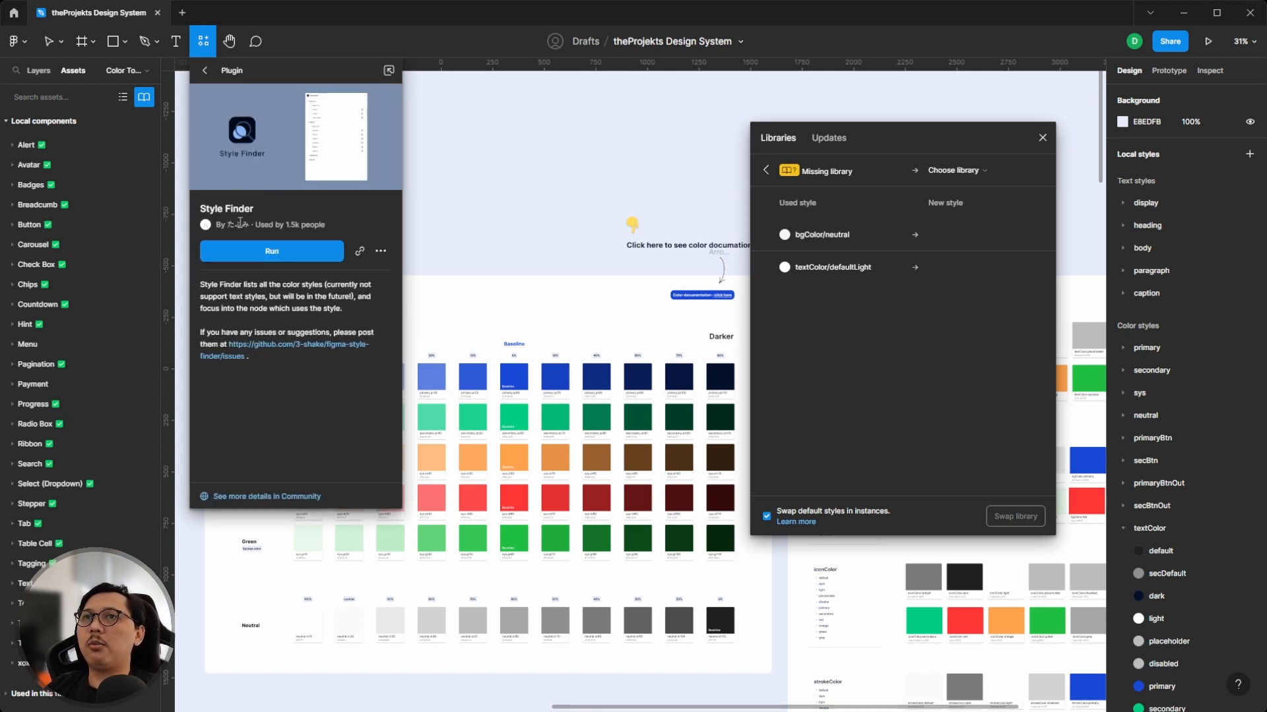
pyautogui.click(236, 246)
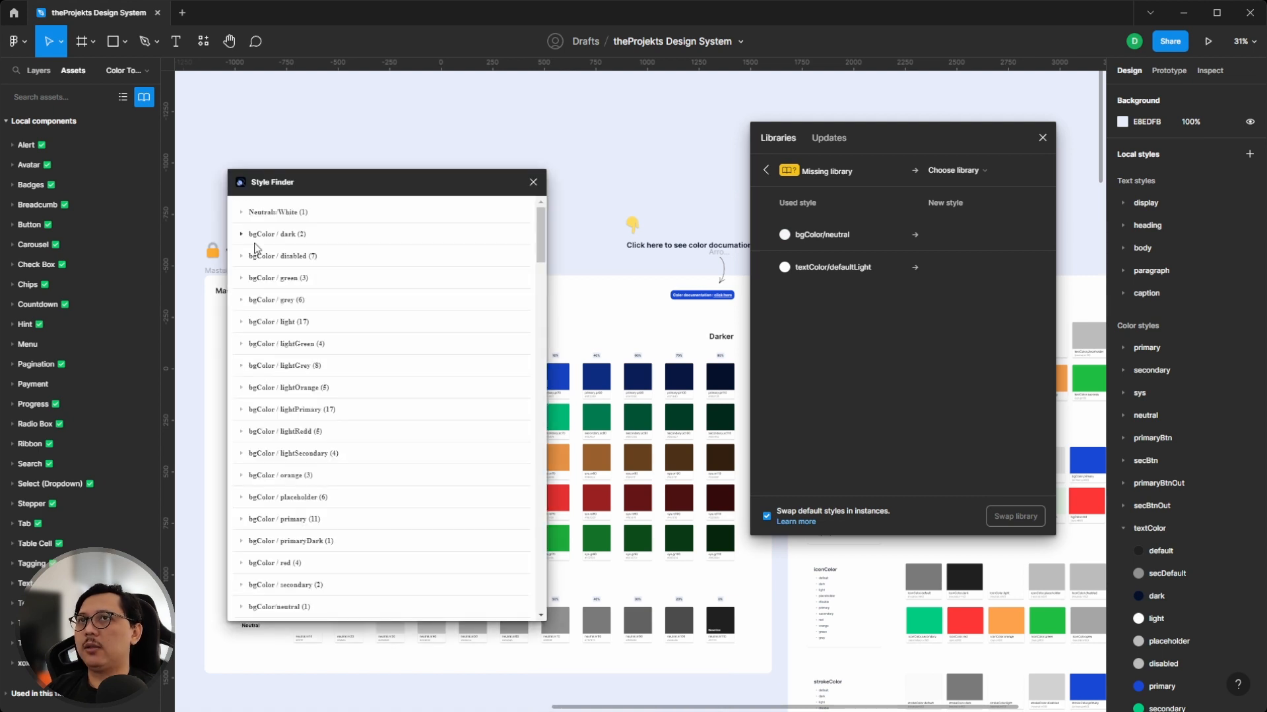
pyautogui.moveTo(289, 184); pyautogui.dragTo(320, 146)
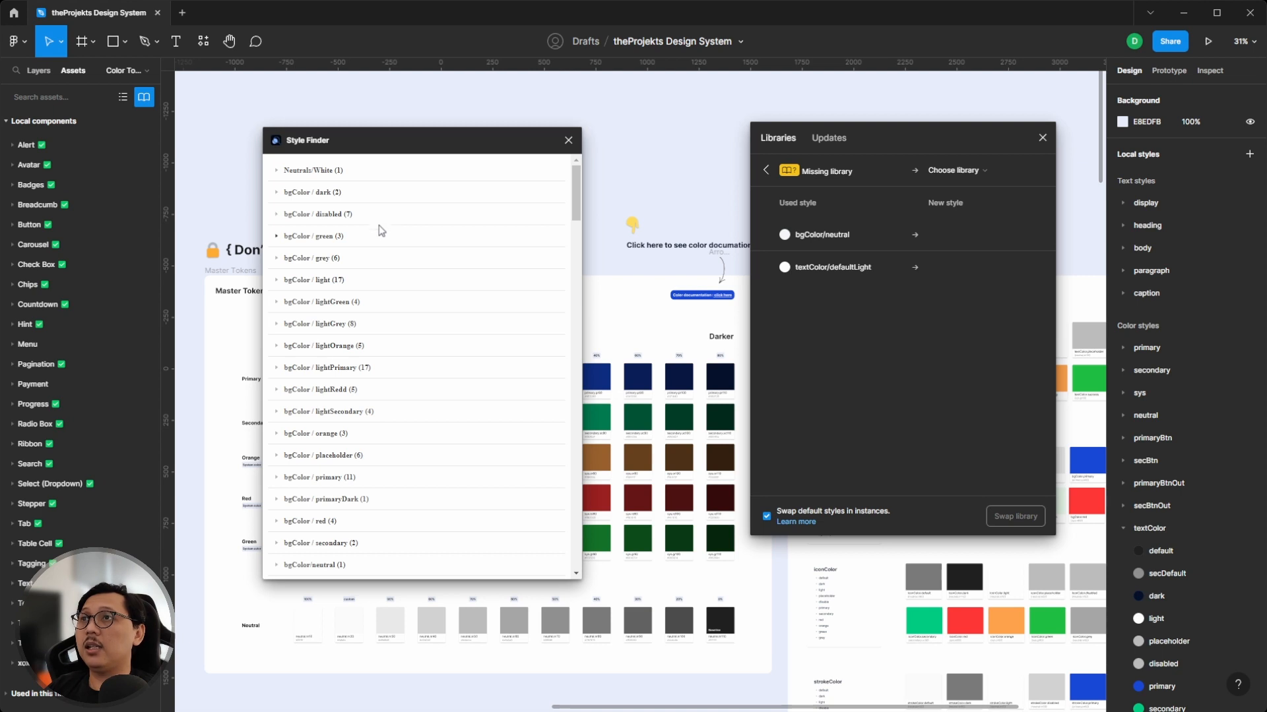
# - Expand bgColor/neutral in Style Finder and focus on the first Progress layer using it
pyautogui.scroll(-1, 364, 265)
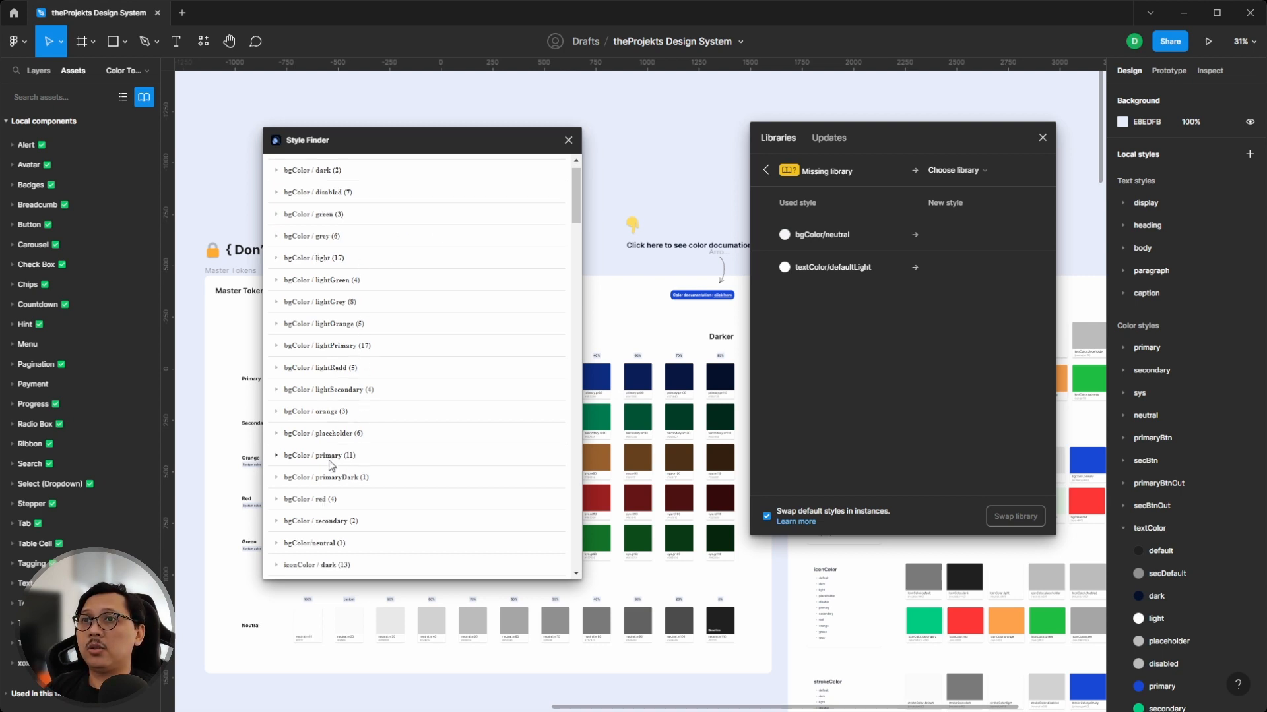
pyautogui.scroll(-1, 331, 467)
pyautogui.scroll(-1, 326, 482)
pyautogui.click(280, 500)
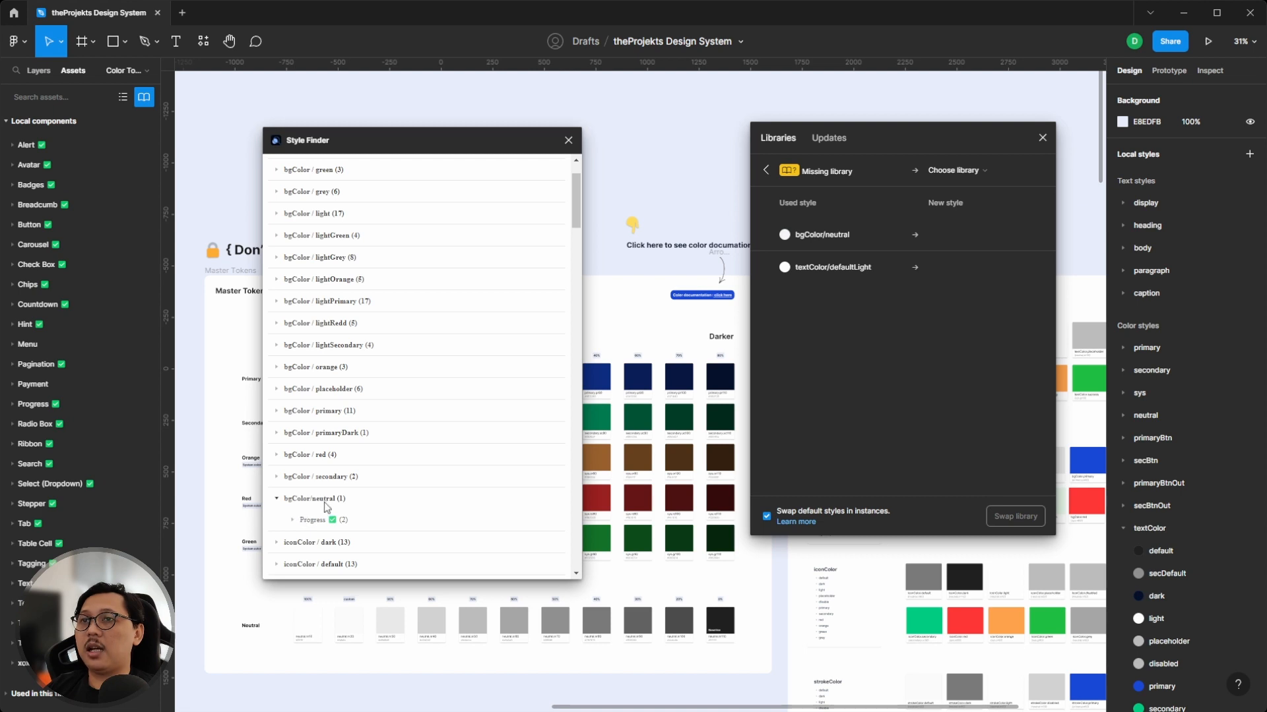
pyautogui.click(294, 520)
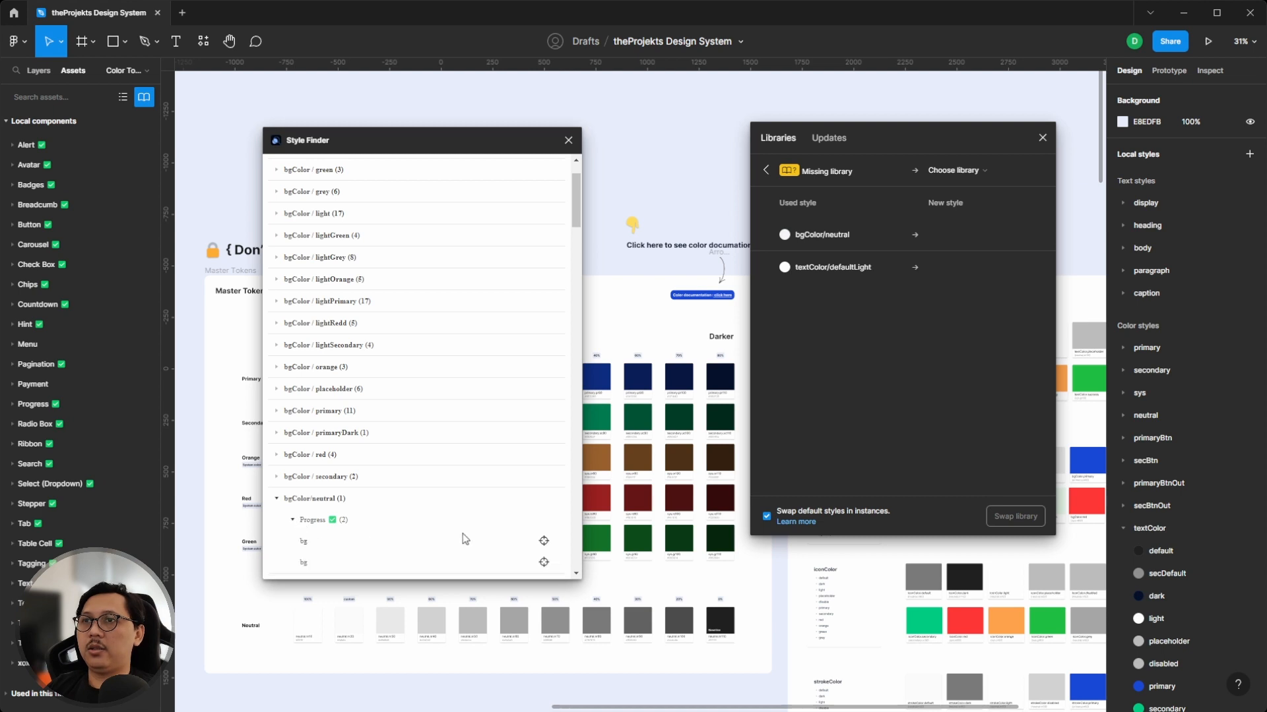
pyautogui.click(543, 541)
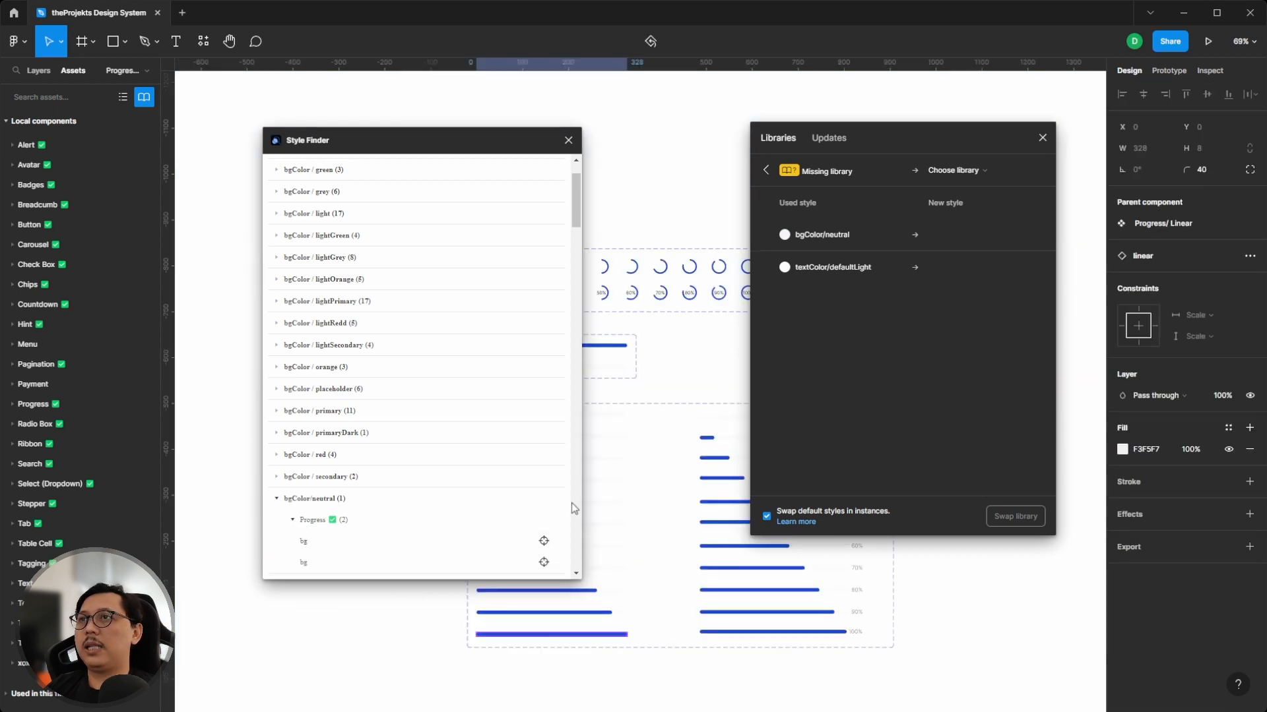
# - Focus on both bg layers using bgColor/neutral and inspect the Master/ linear component
pyautogui.moveTo(464, 152); pyautogui.dragTo(355, 142)
pyautogui.scroll(5, 537, 334)
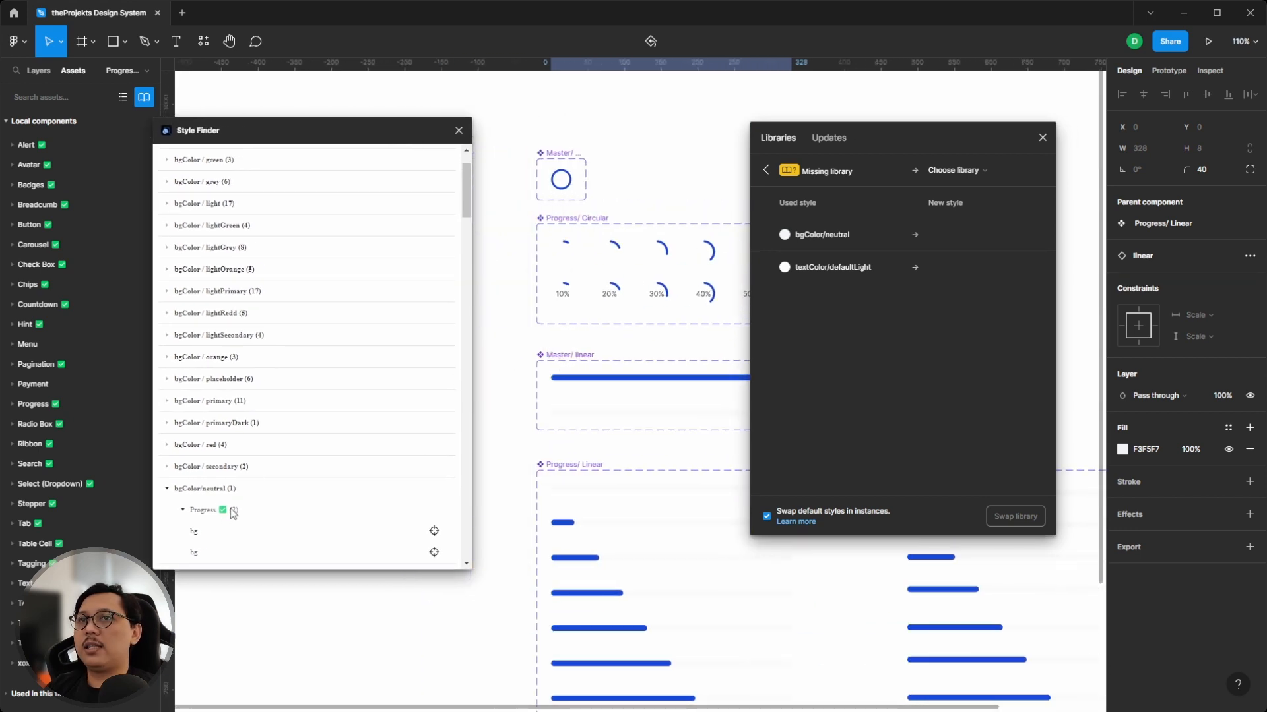
pyautogui.scroll(-2, 211, 501)
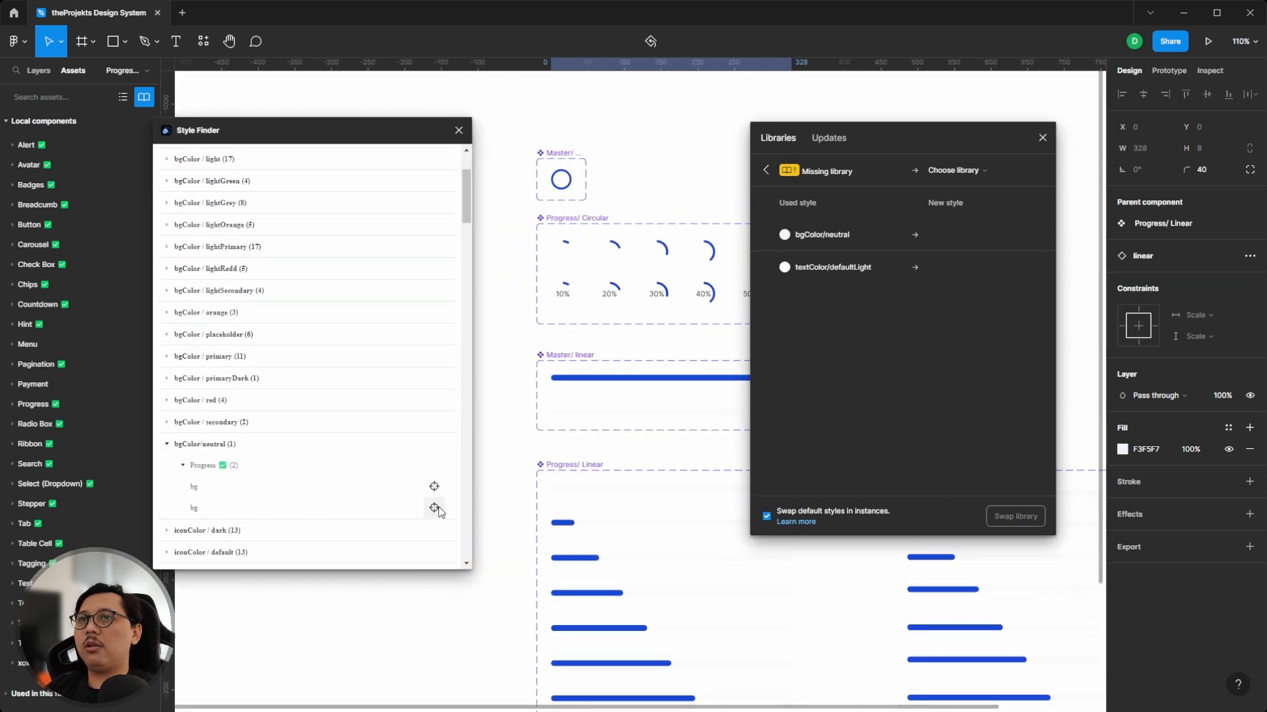
pyautogui.click(435, 508)
pyautogui.click(434, 487)
pyautogui.click(549, 357)
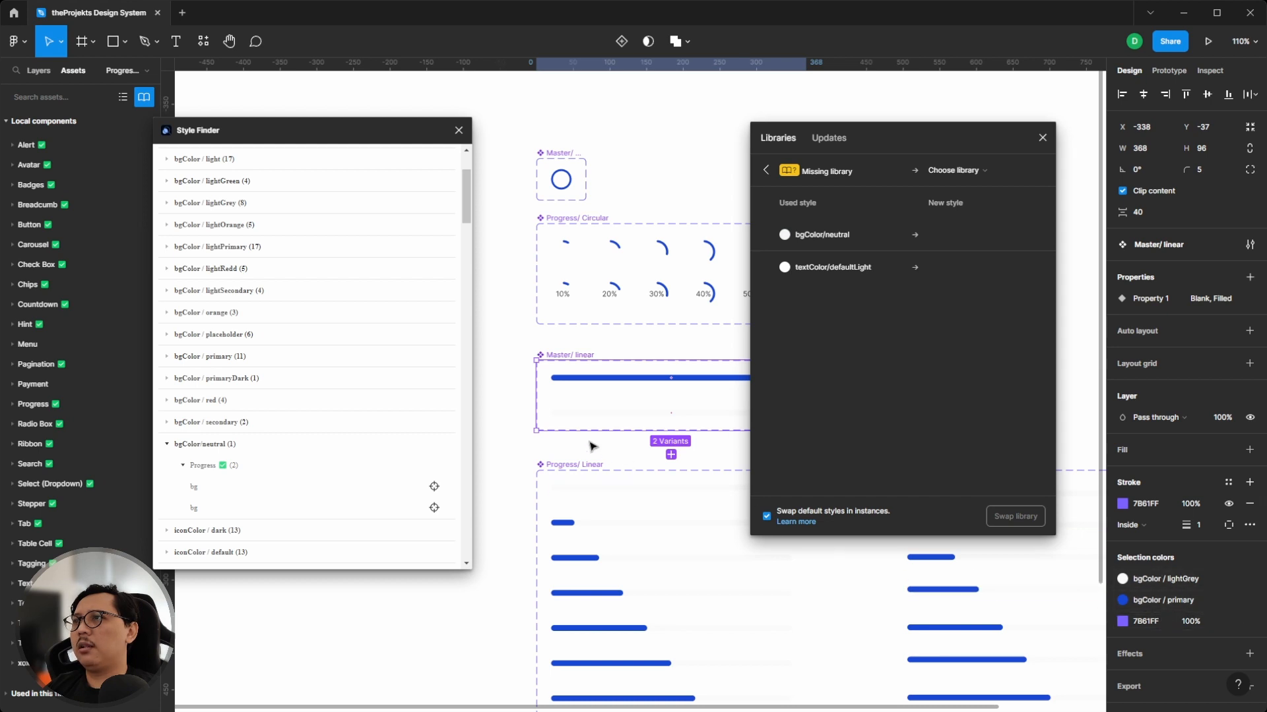
pyautogui.scroll(3, 591, 444)
pyautogui.click(433, 487)
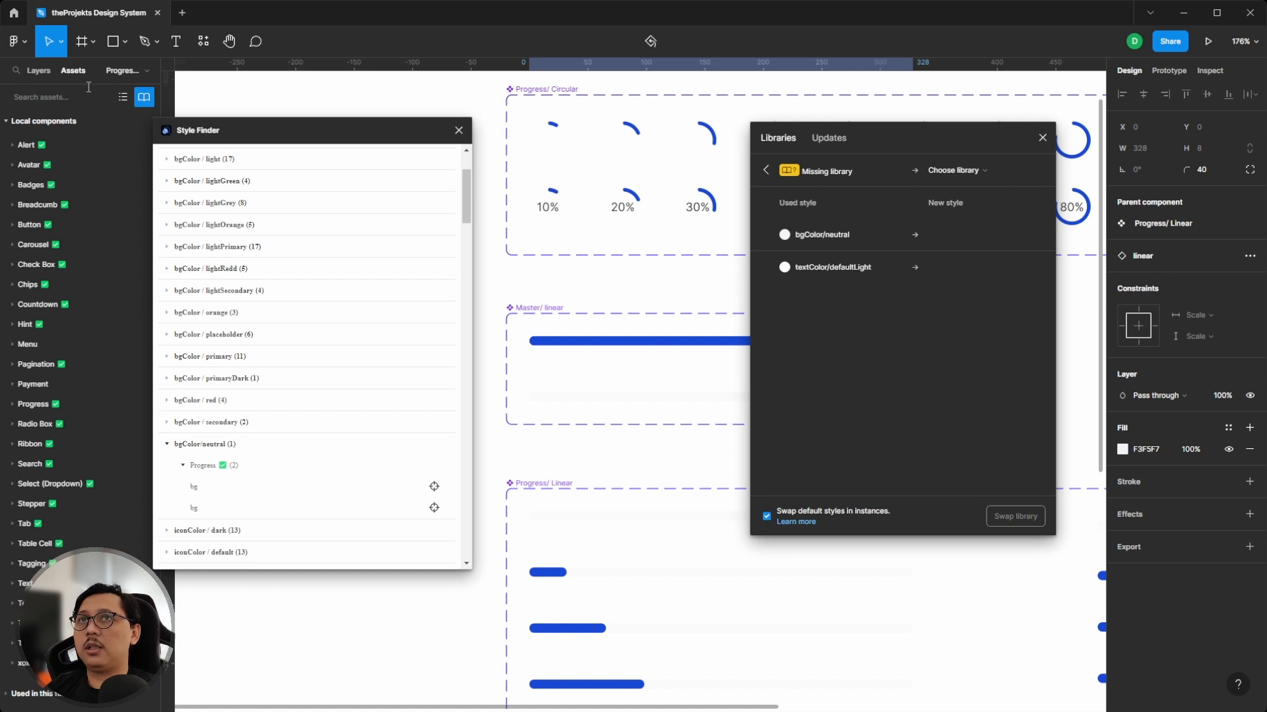
# - Open the layers list and inspect the Master/ linear component and its layers
pyautogui.click(38, 71)
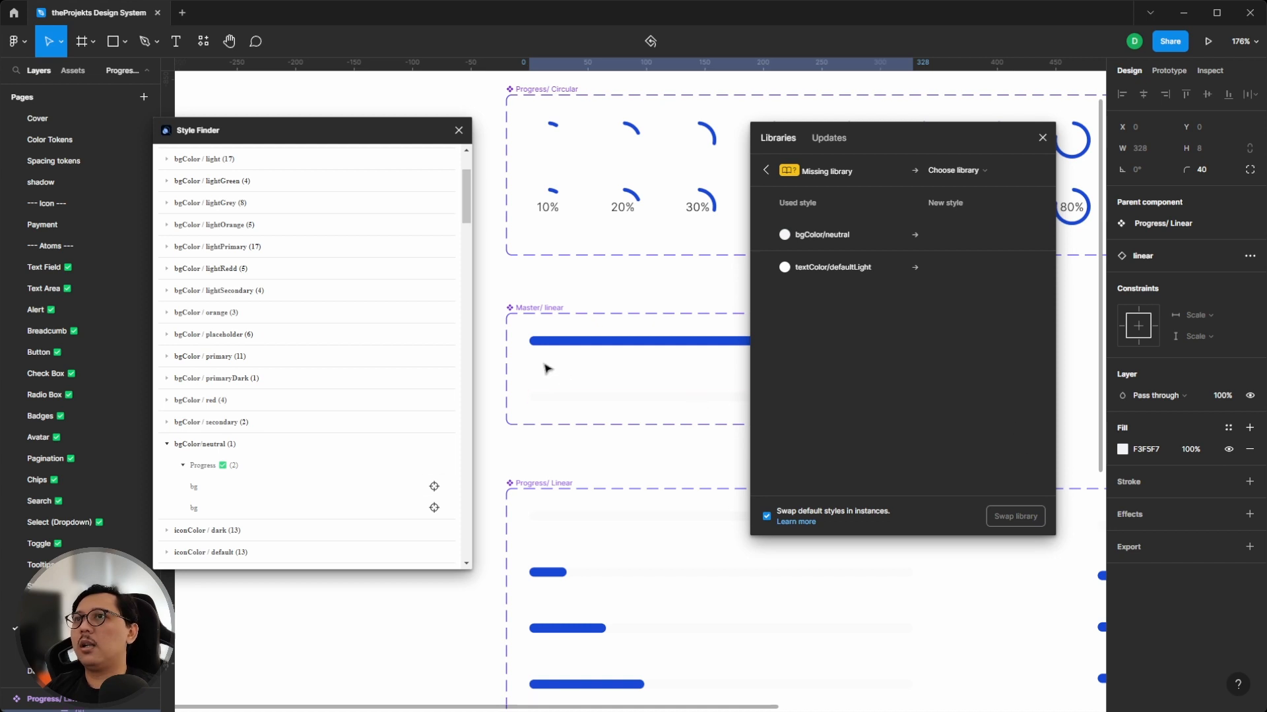
pyautogui.moveTo(266, 122); pyautogui.dragTo(372, 102)
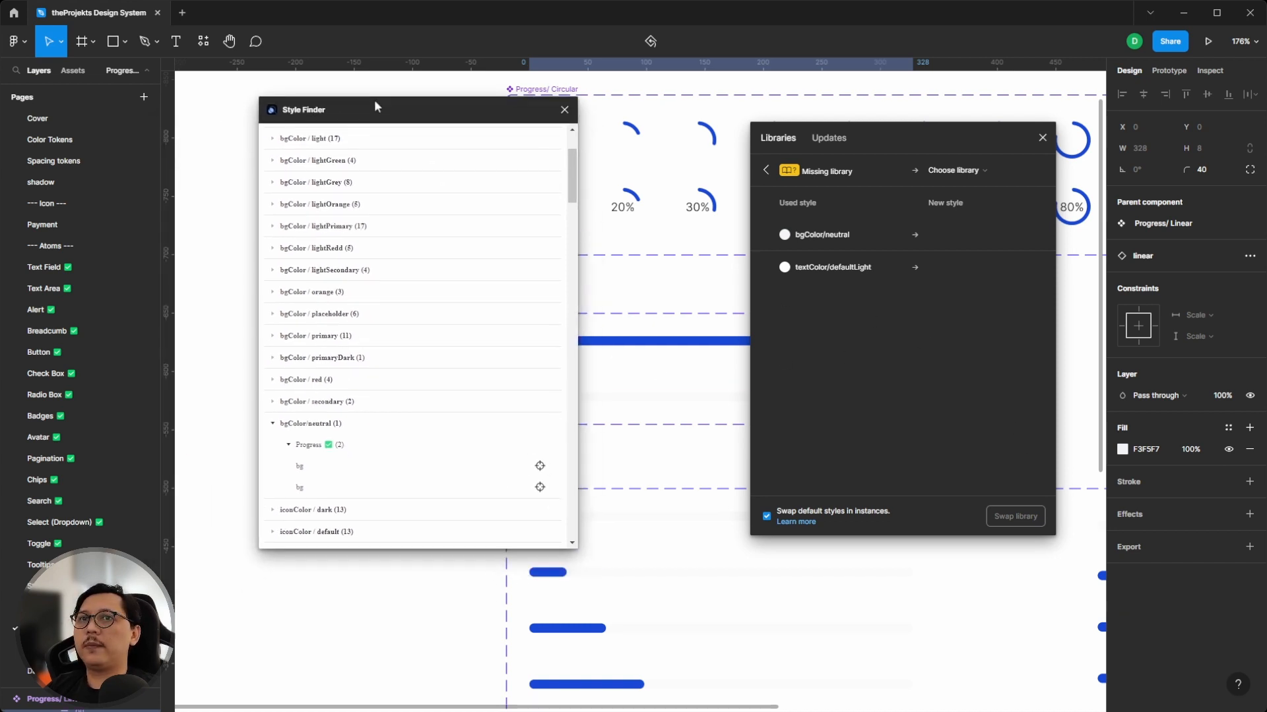
pyautogui.scroll(-3, 99, 481)
pyautogui.moveTo(116, 688); pyautogui.dragTo(121, 423)
pyautogui.scroll(2, 93, 510)
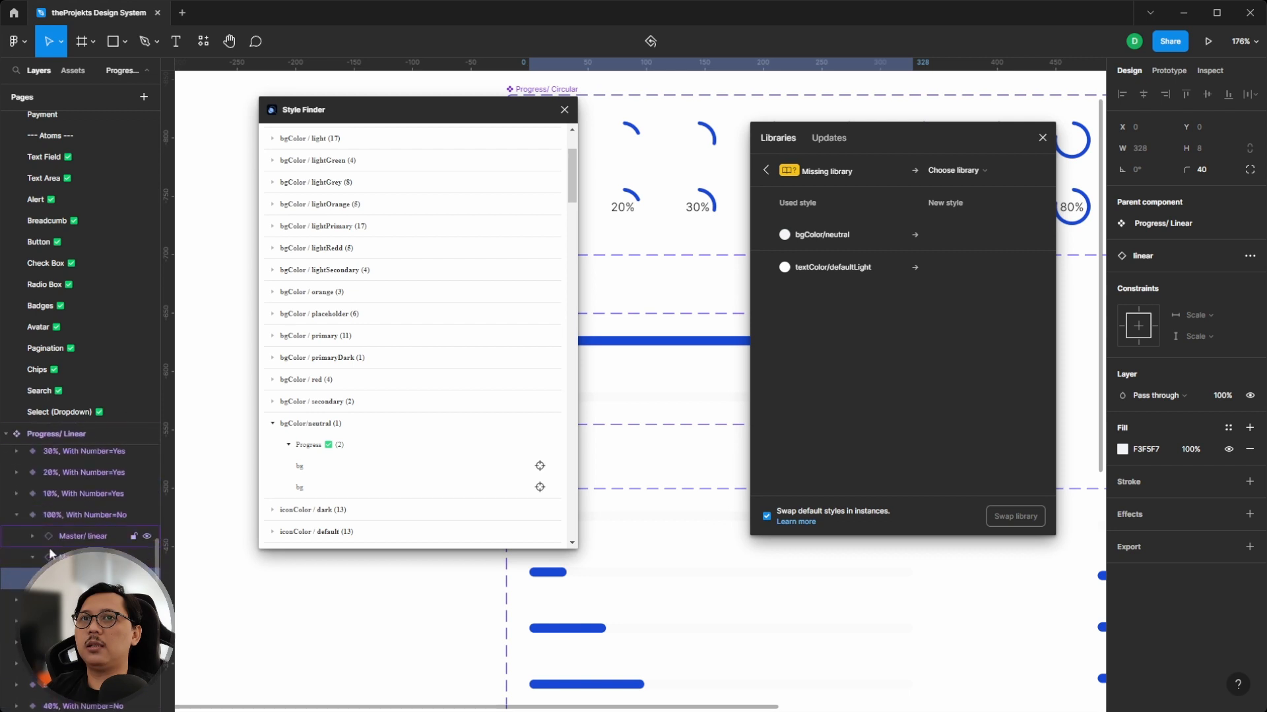
pyautogui.scroll(-1, 645, 328)
pyautogui.hscroll(-1, 650, 361)
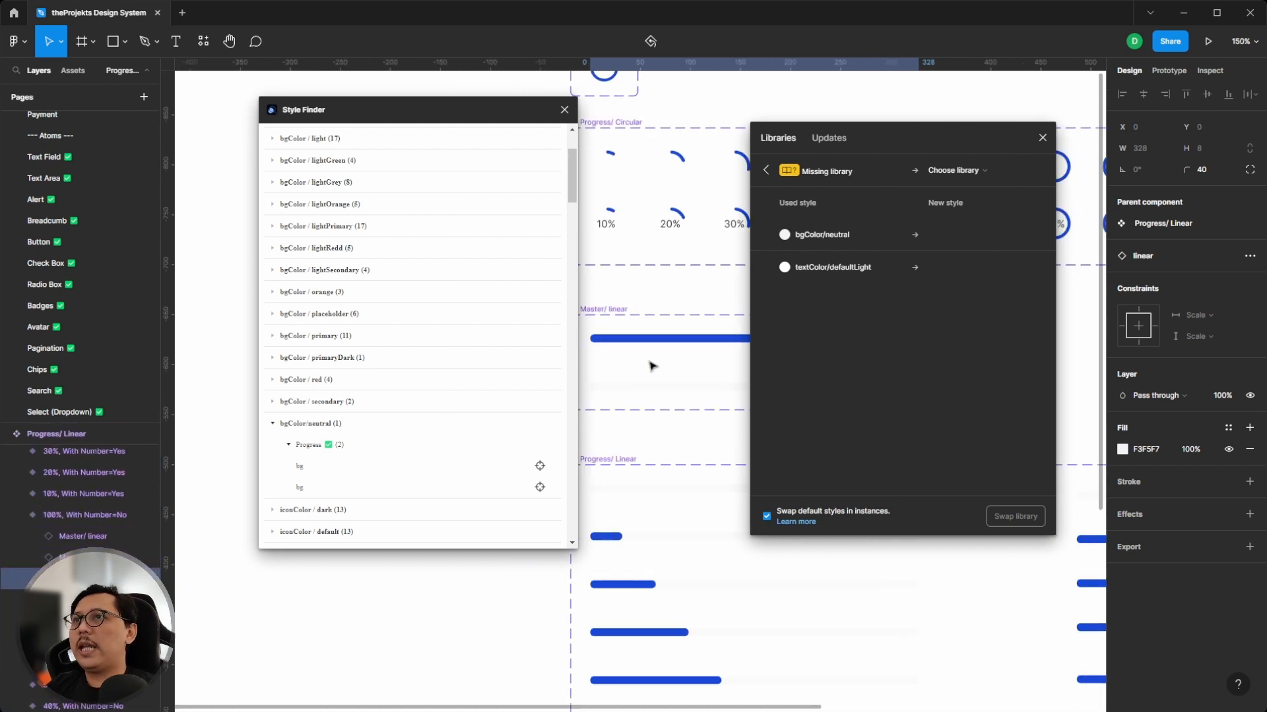
pyautogui.scroll(1, 644, 364)
pyautogui.hscroll(-1, 640, 363)
pyautogui.hscroll(1, 601, 349)
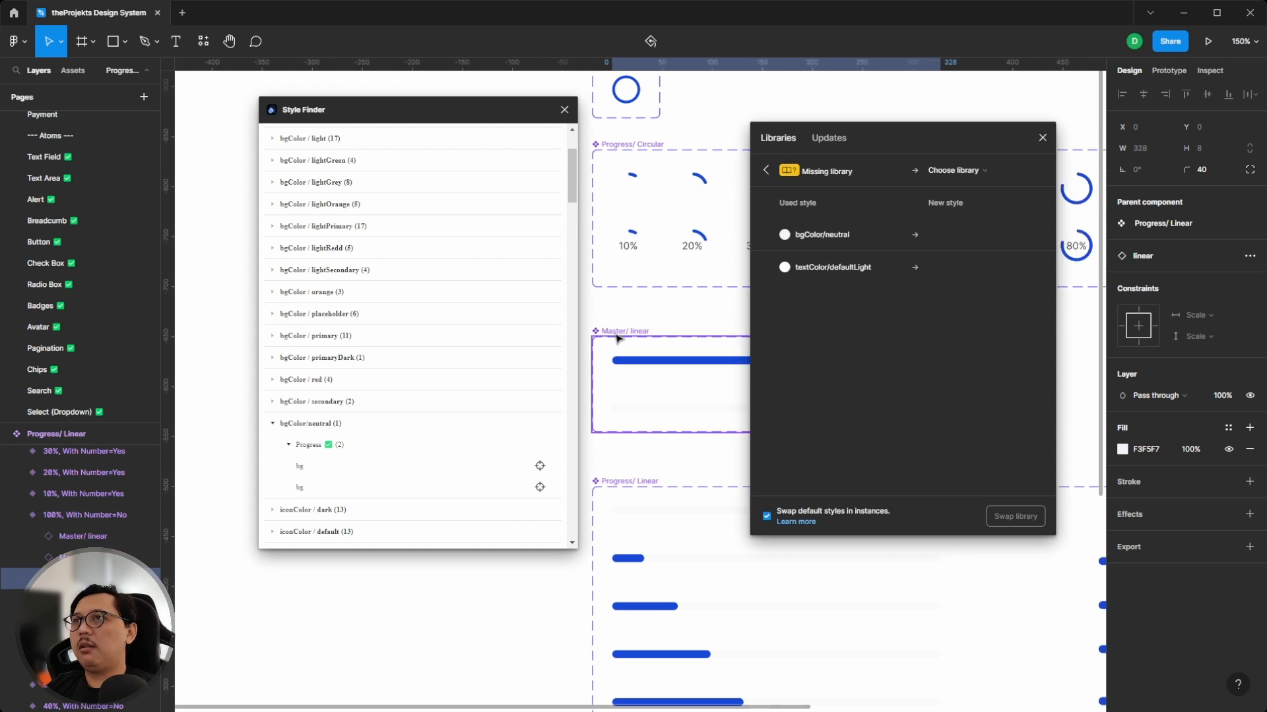
pyautogui.click(618, 339)
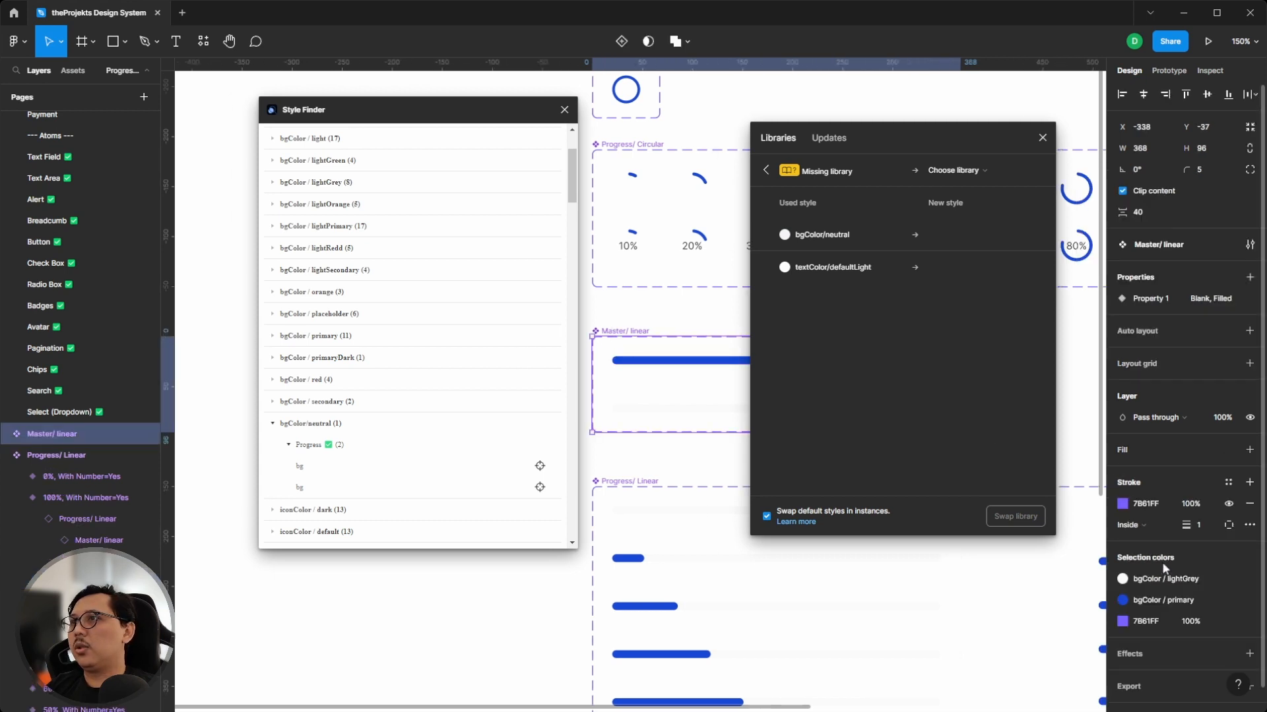
pyautogui.scroll(-1, 1173, 576)
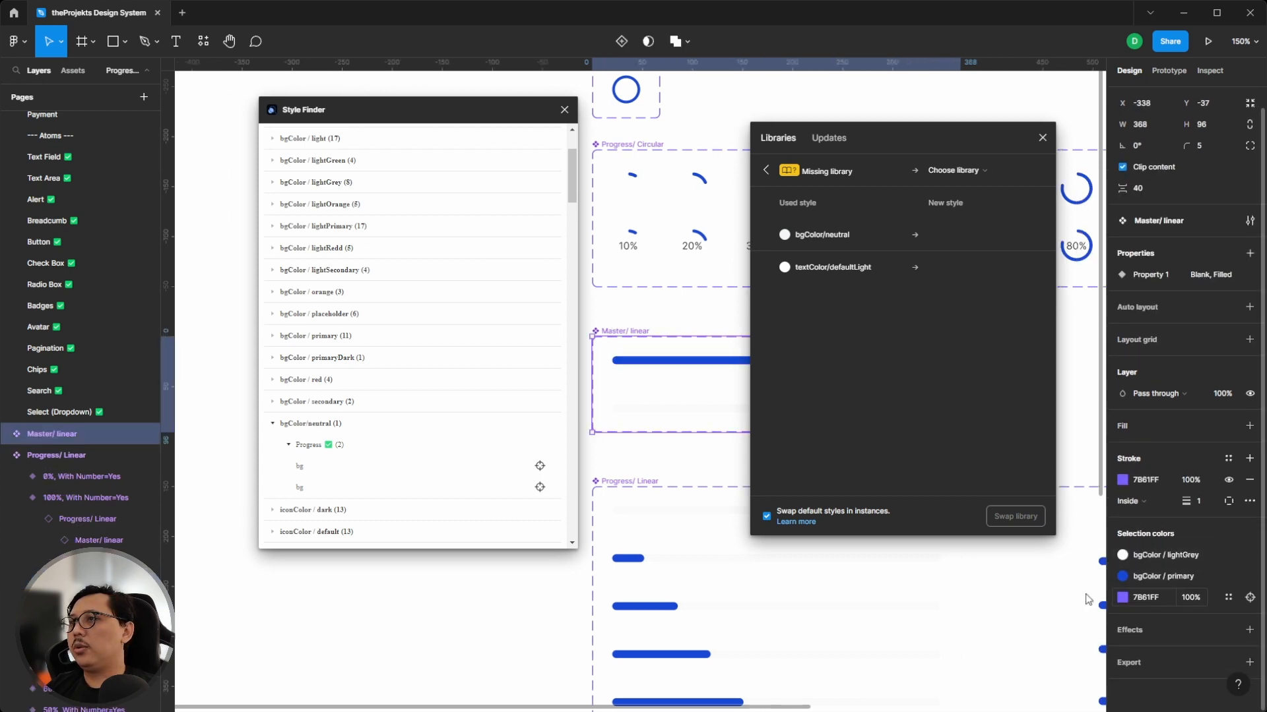
# - Select the Progress/ Linear component set and swap its bgColor/neutral selection color for the bgColor lightGrey style
pyautogui.click(617, 483)
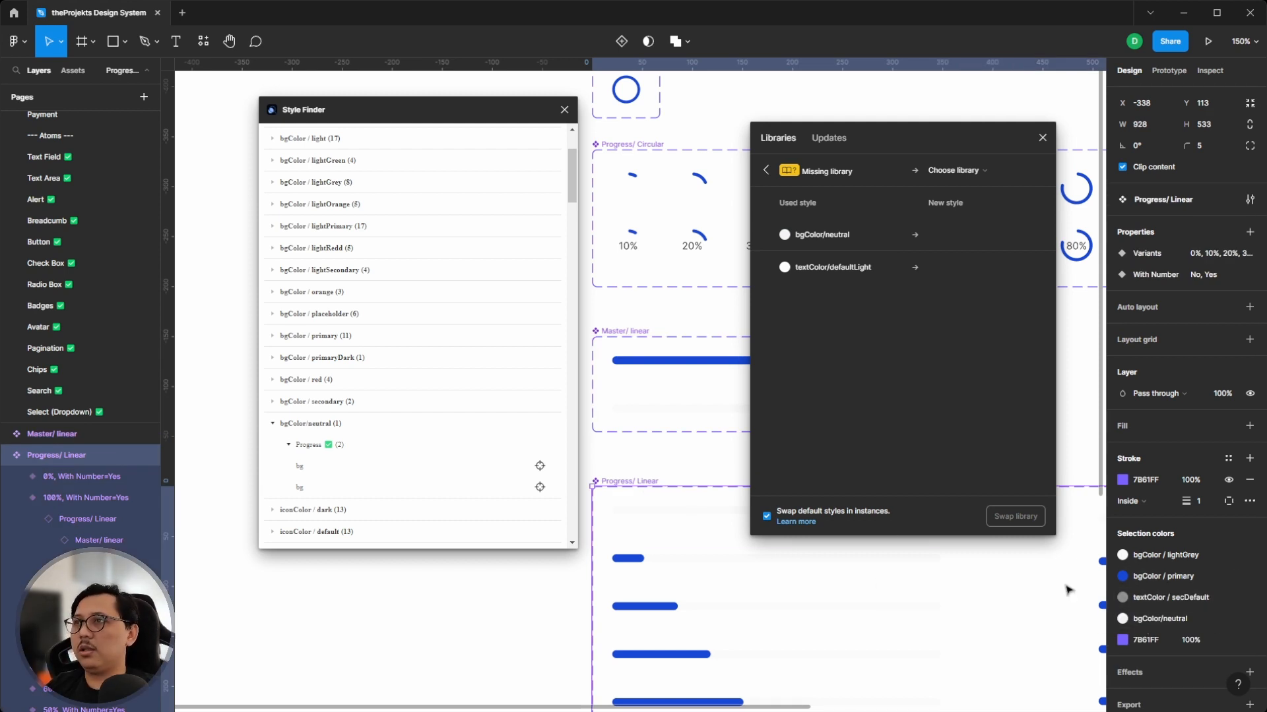
pyautogui.click(1139, 619)
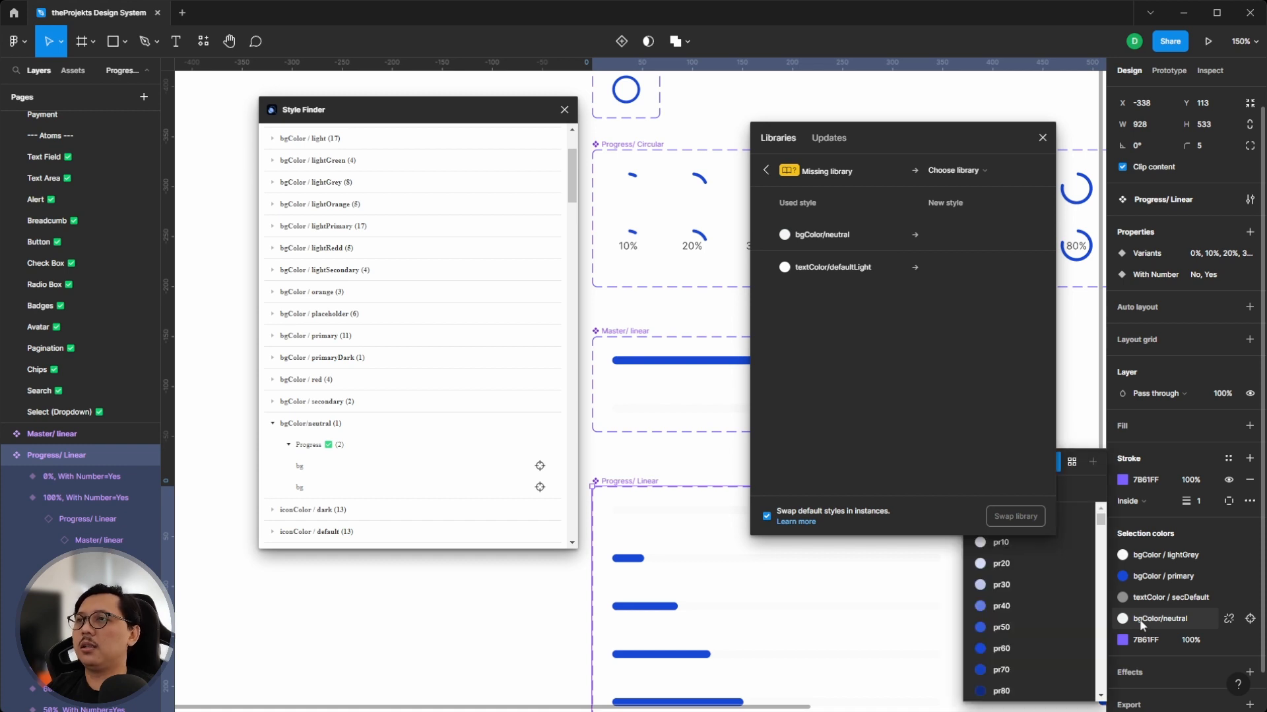
pyautogui.moveTo(944, 144); pyautogui.dragTo(788, 139)
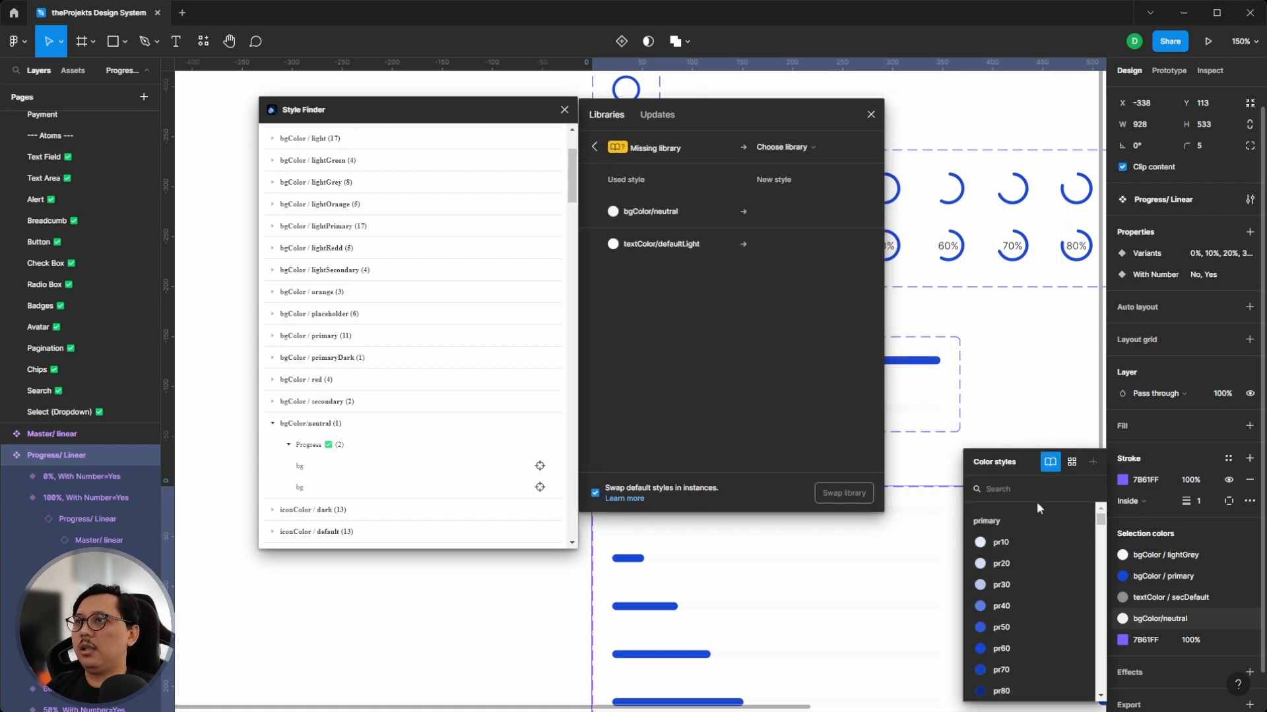
pyautogui.write('bg')
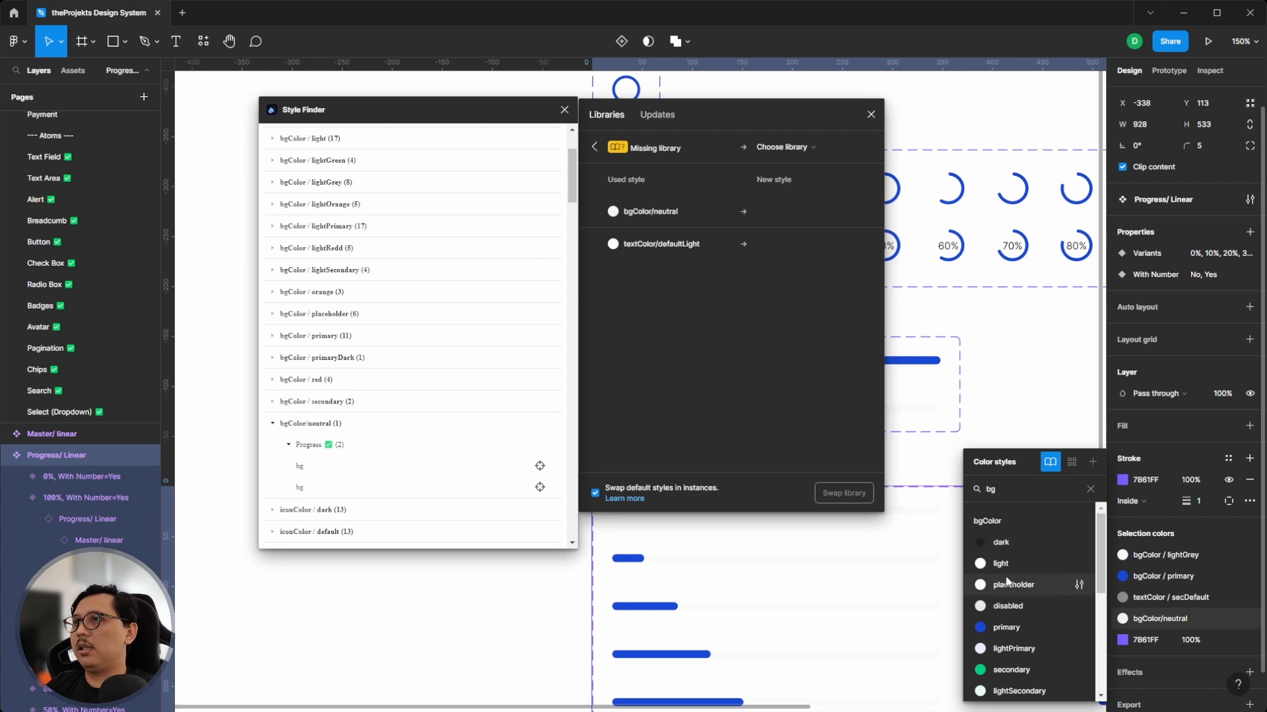
pyautogui.scroll(-3, 1009, 591)
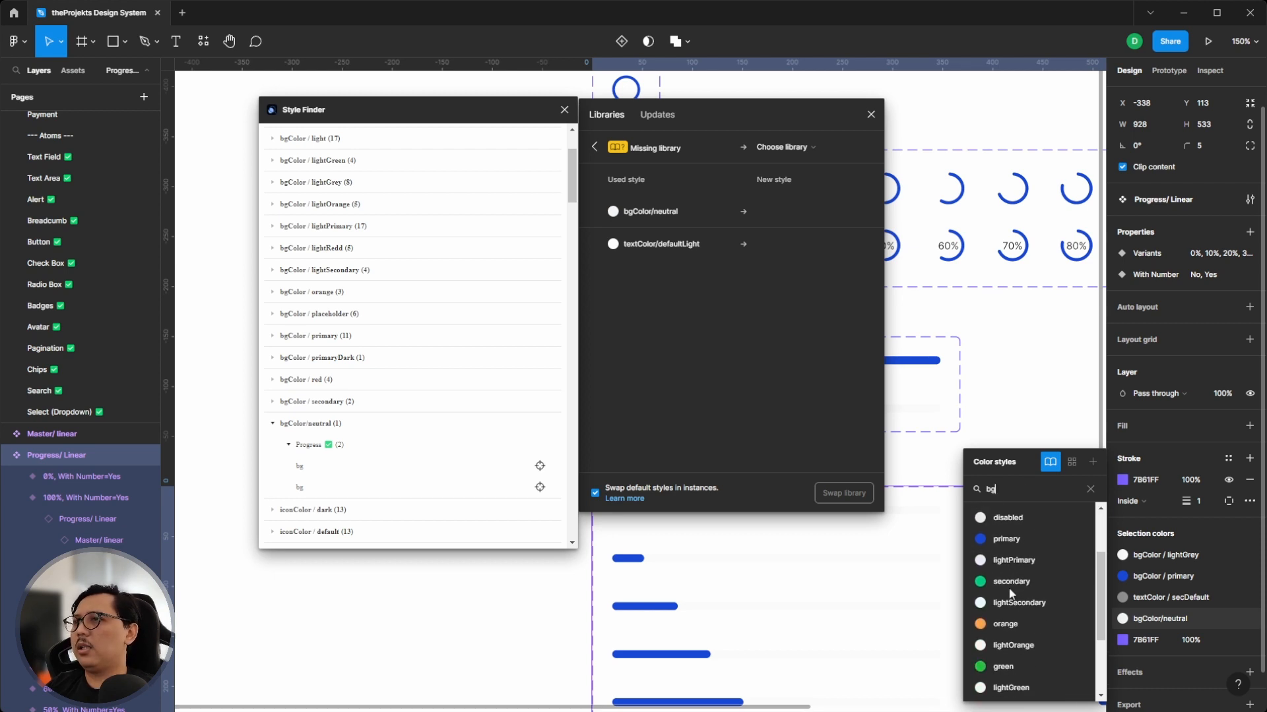
pyautogui.scroll(-4, 1009, 591)
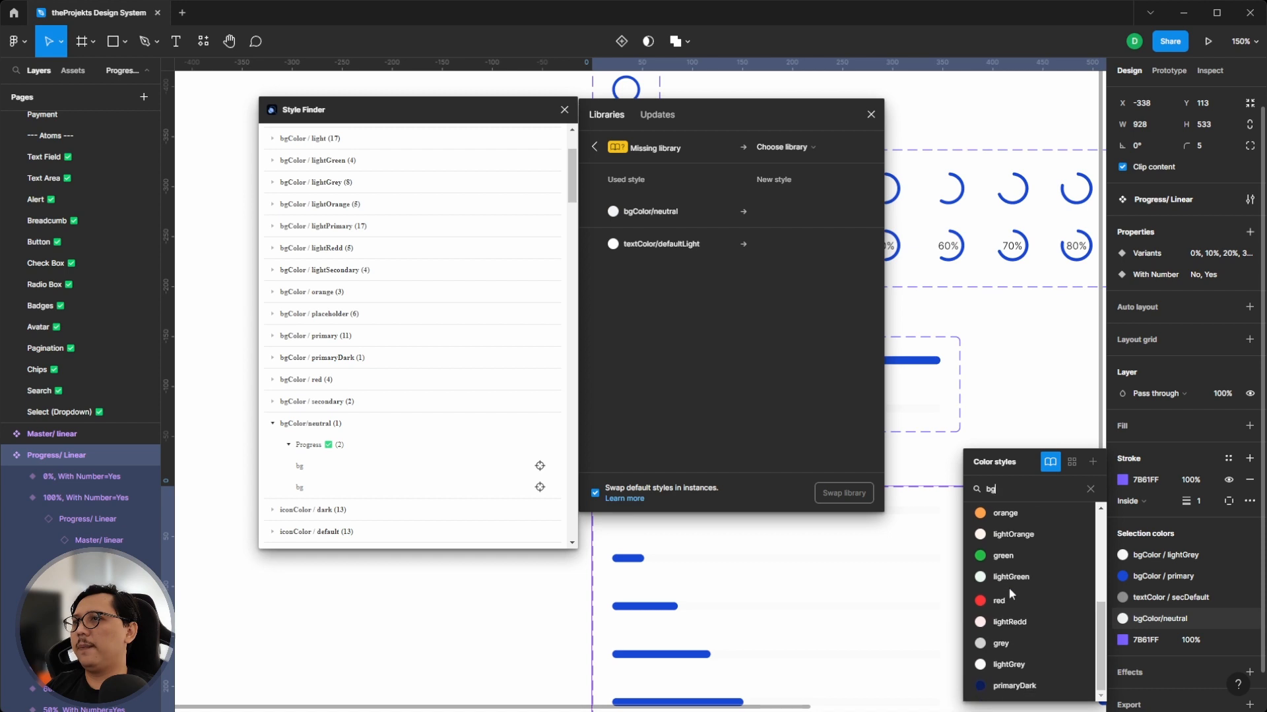
pyautogui.click(1016, 663)
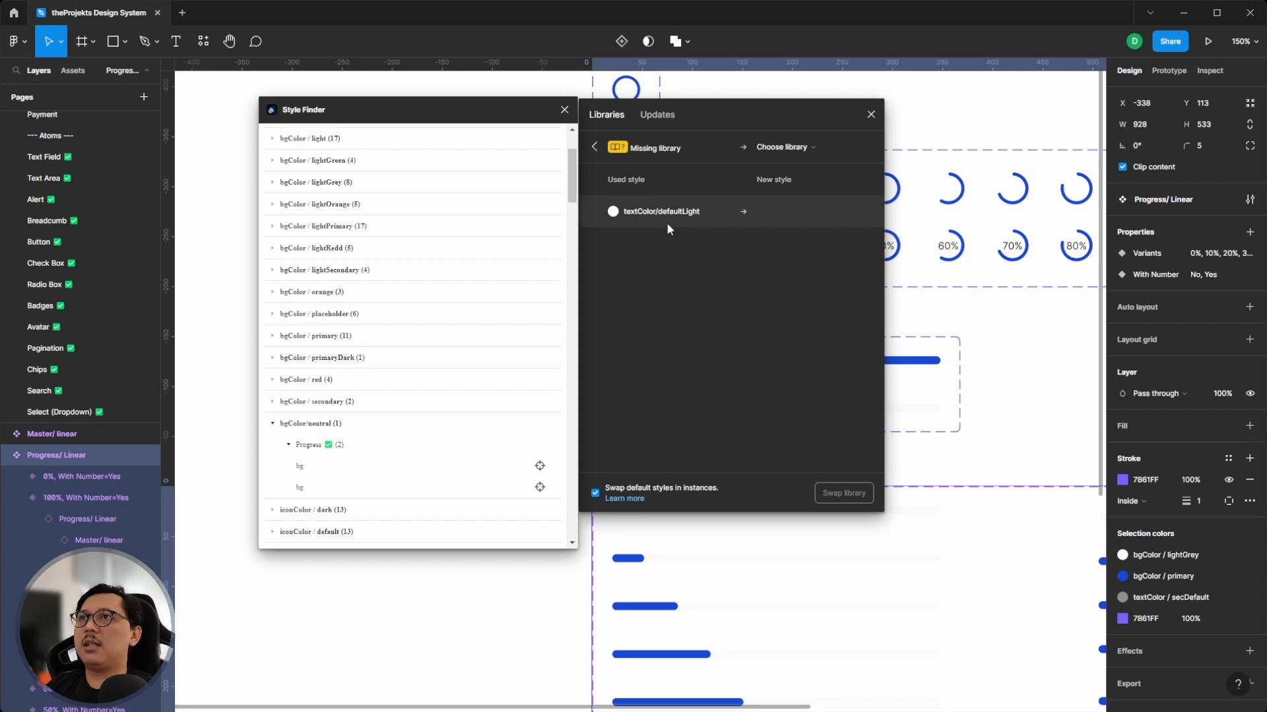
# - Collapse bgColor/neutral and browse the remaining styles listed in Style Finder
pyautogui.click(273, 424)
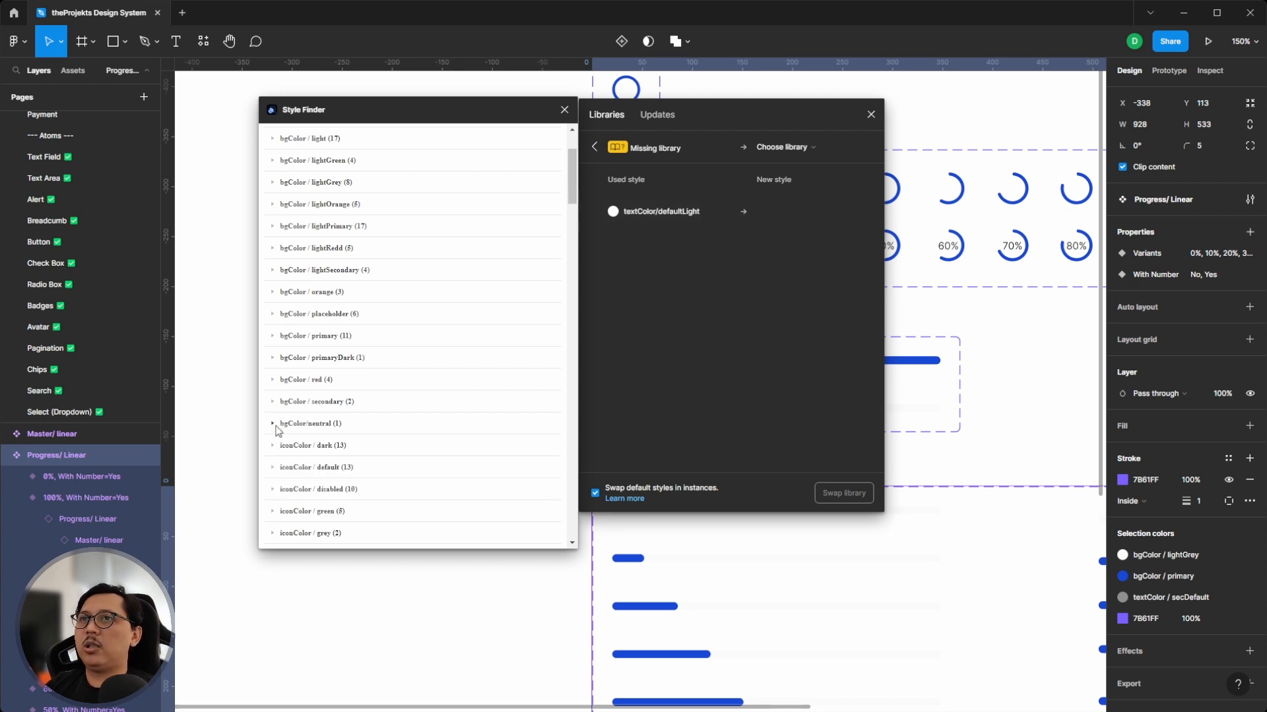
pyautogui.scroll(-10, 367, 359)
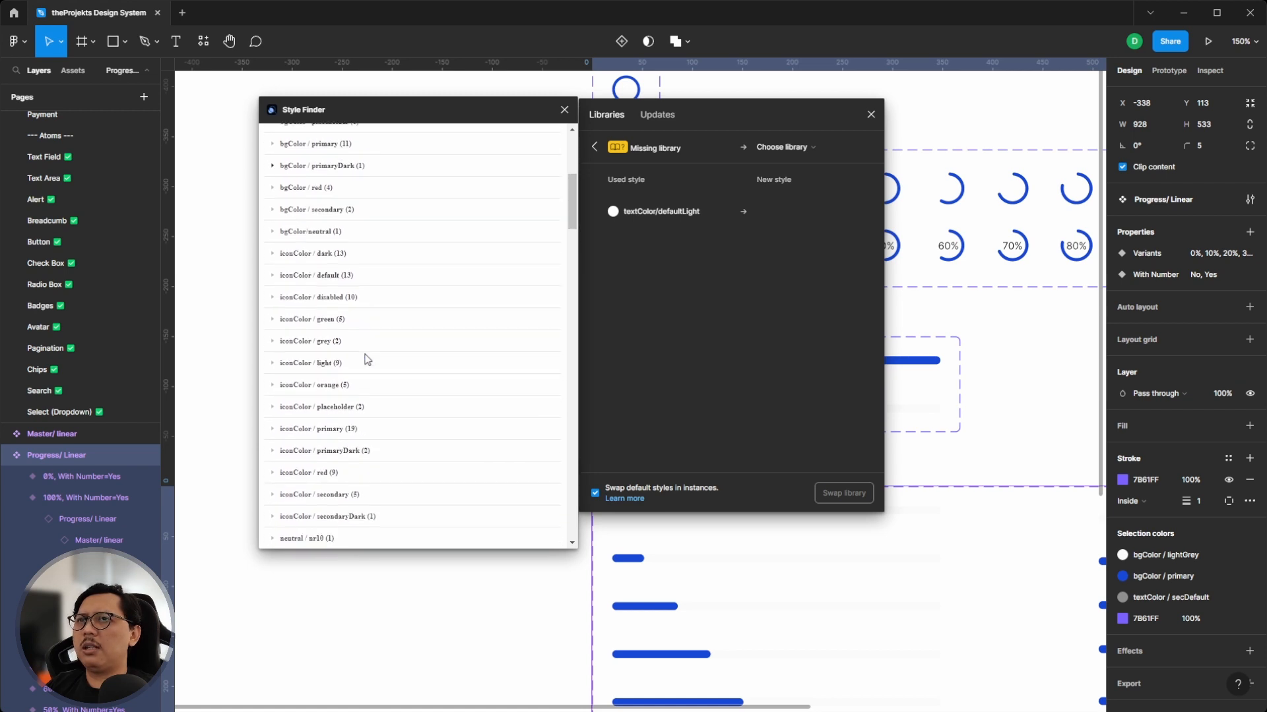
pyautogui.scroll(-12, 367, 358)
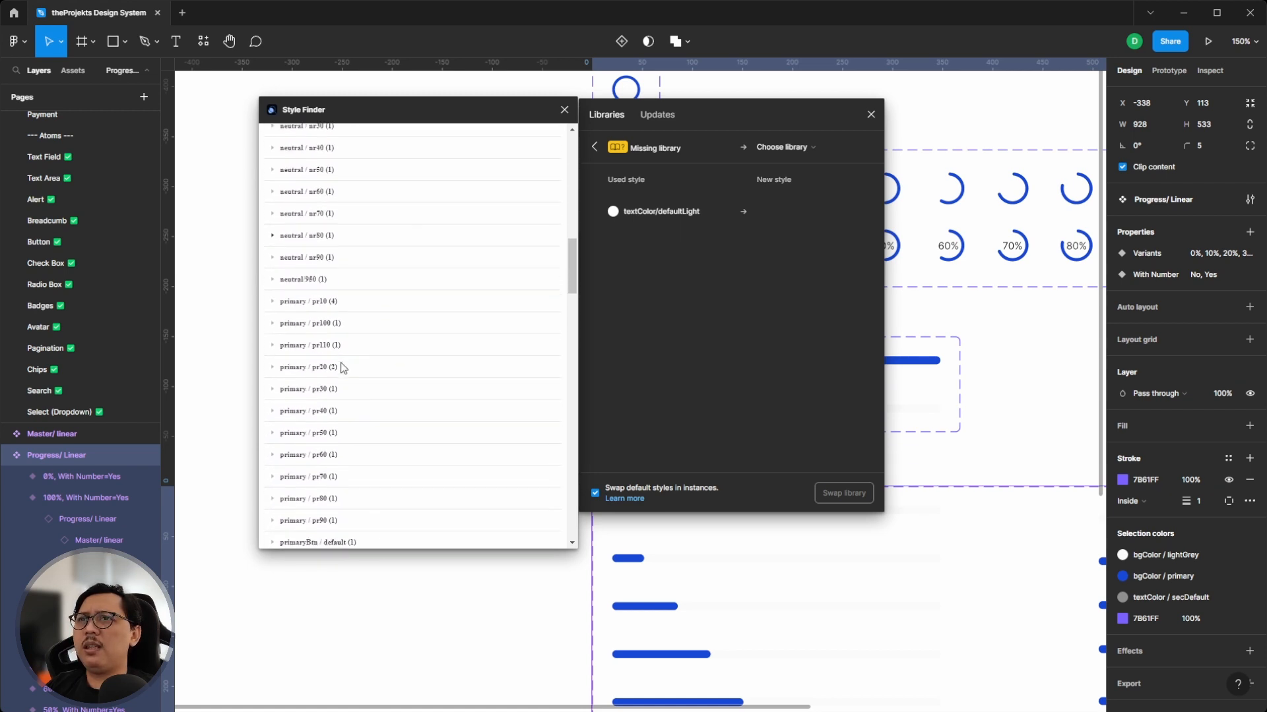
pyautogui.scroll(-12, 343, 367)
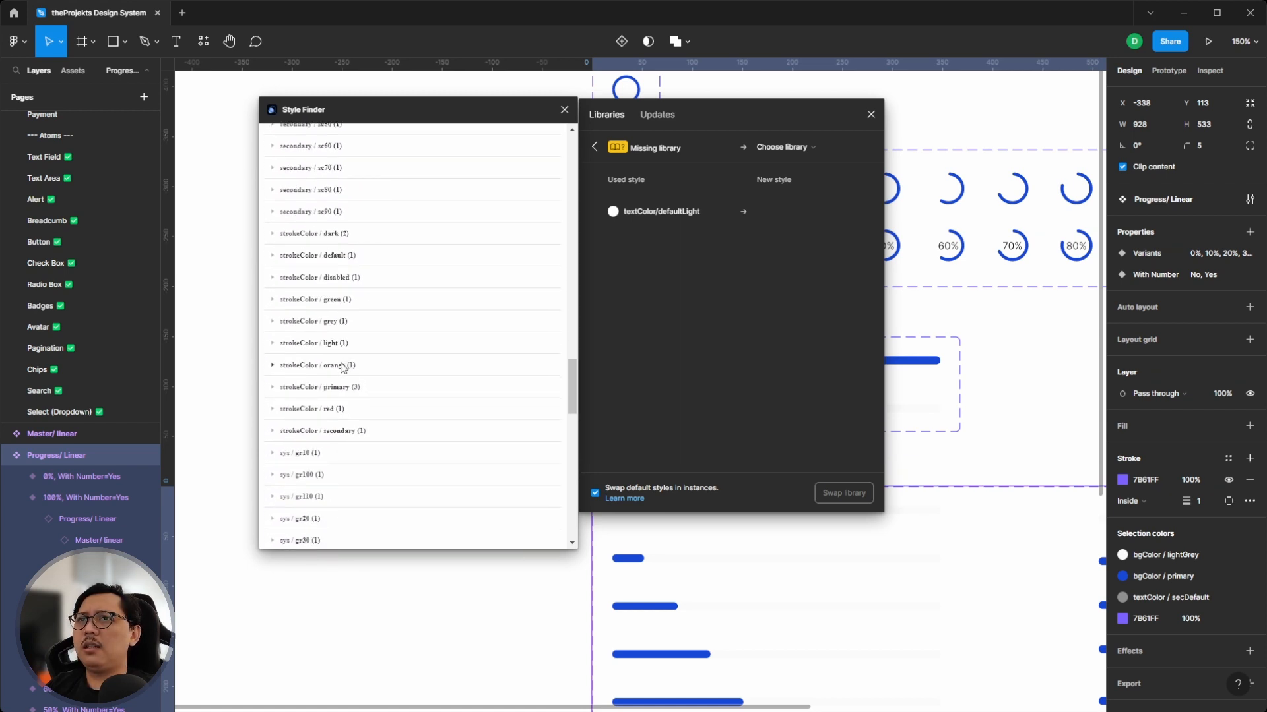
# - Expand textColor/defaultLight in Style Finder and jump to its numberText layer in the Stepper component
pyautogui.scroll(-1, 343, 367)
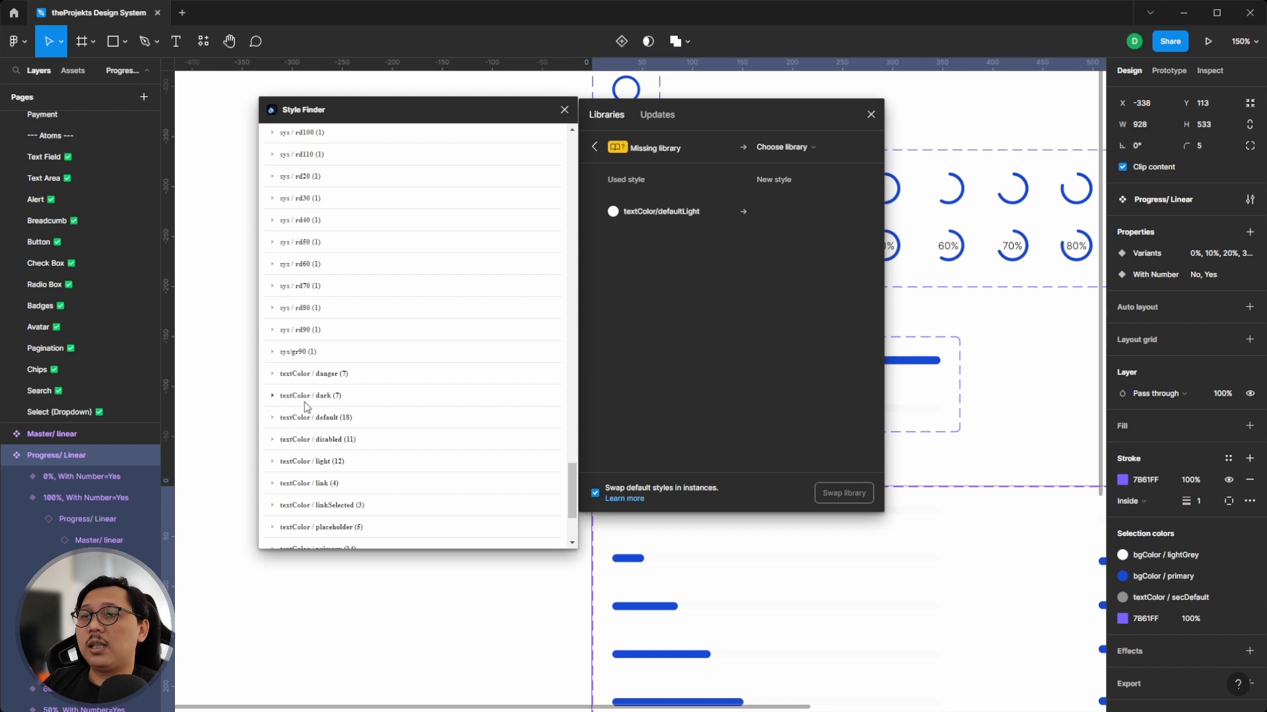
pyautogui.scroll(-5, 307, 429)
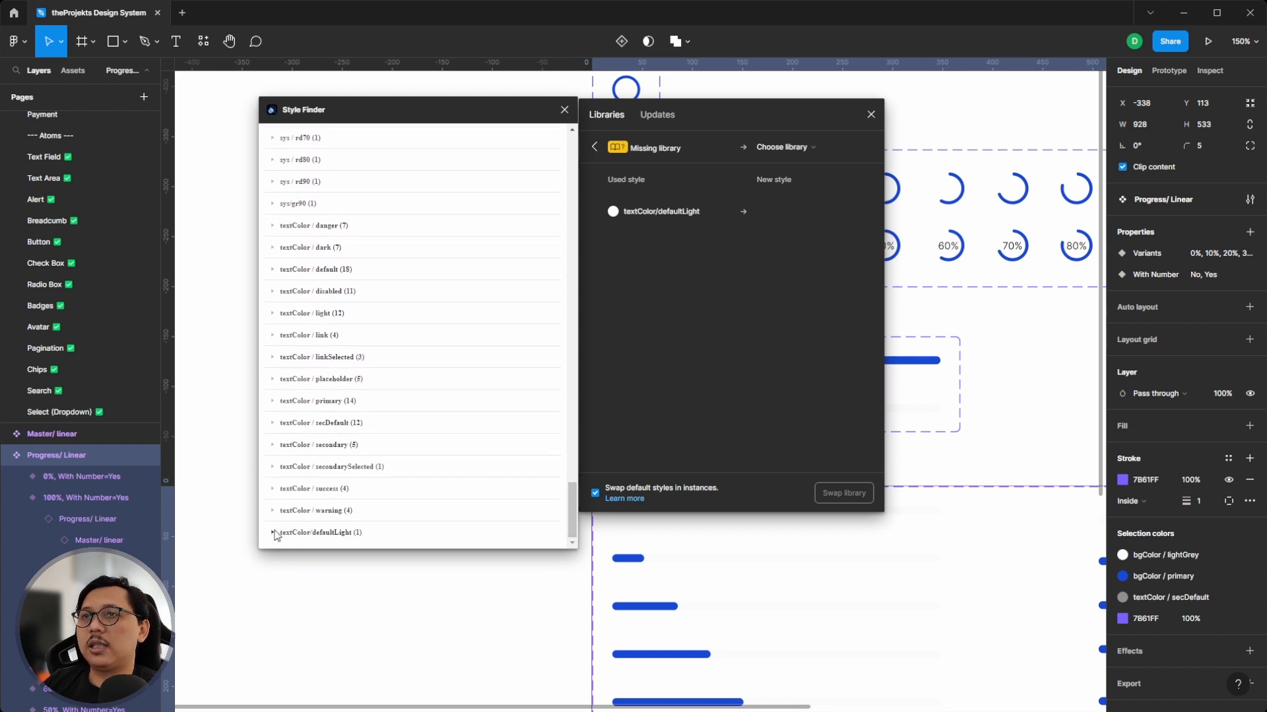
pyautogui.click(271, 536)
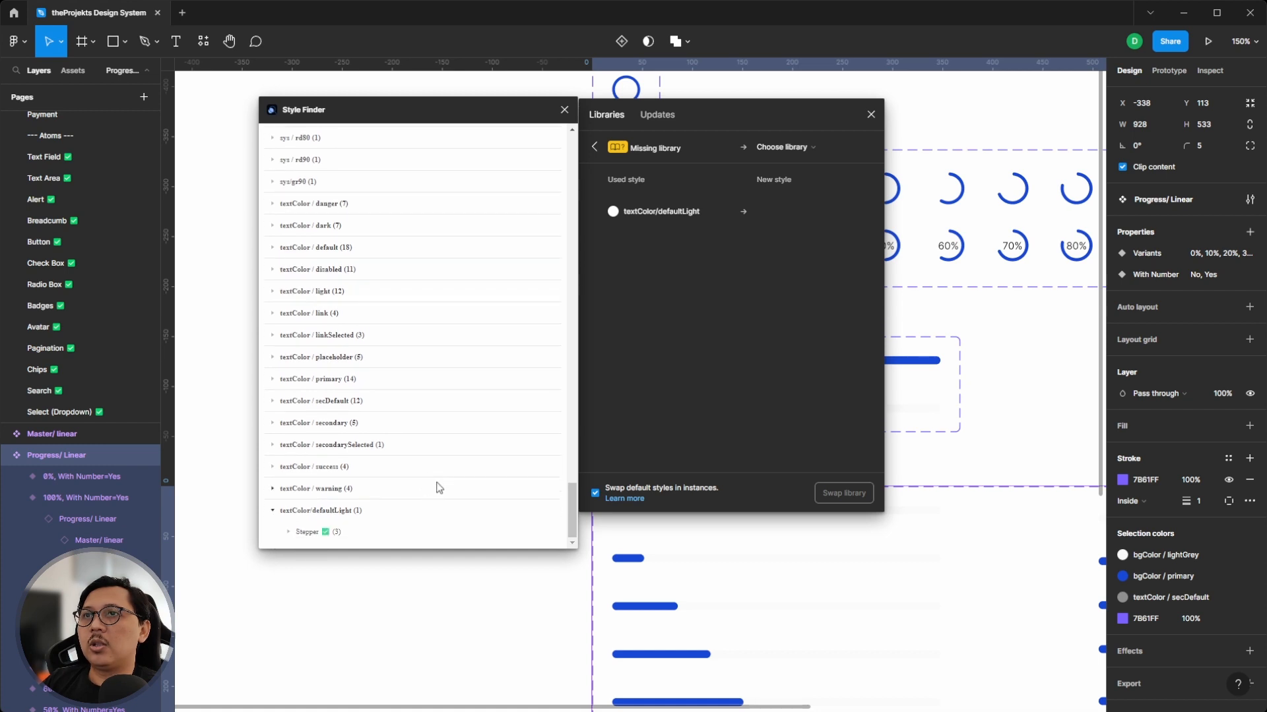
pyautogui.click(289, 533)
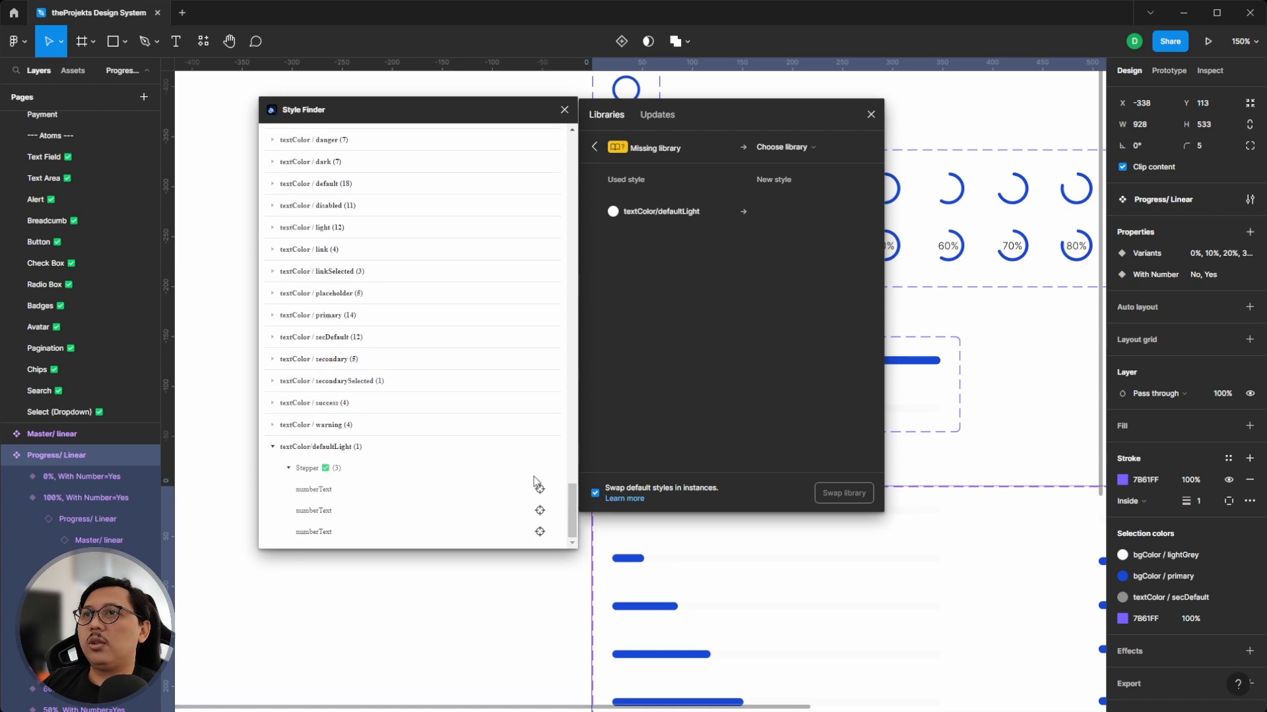
pyautogui.click(540, 489)
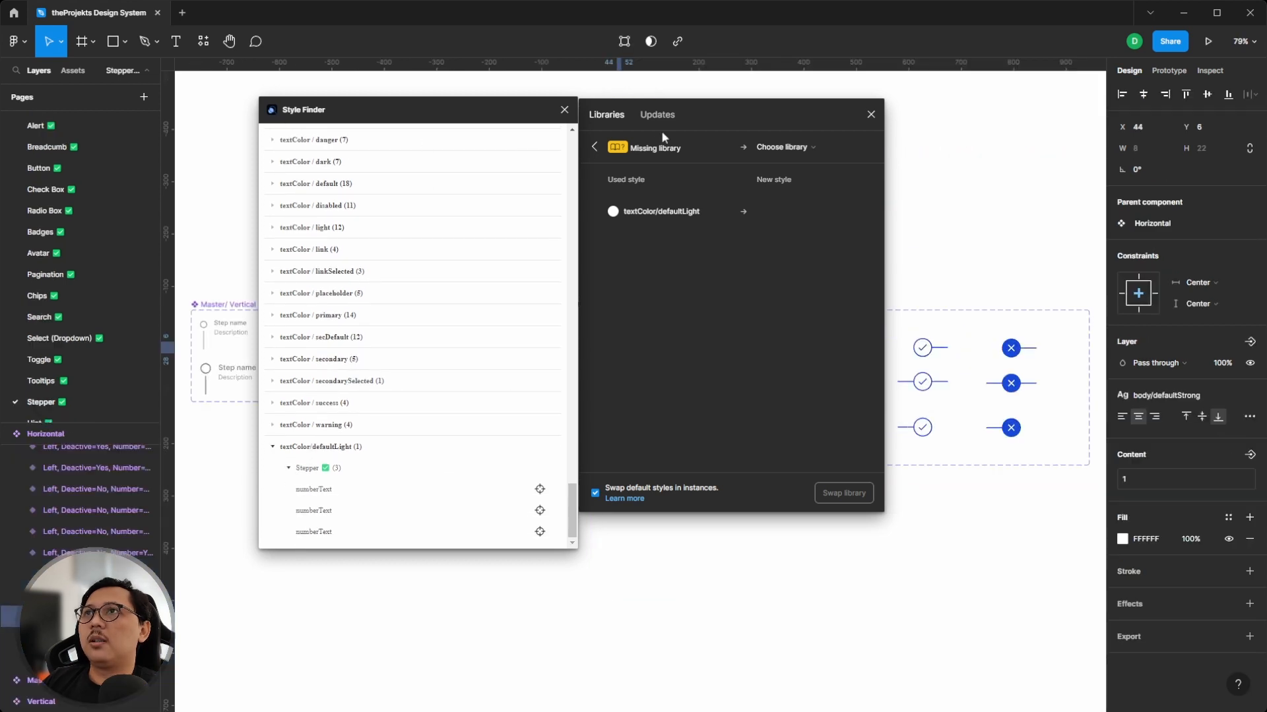
# - Select the Horizontal Stepper component set and swap its textColor/defaultLight selection color for the textColor light style
pyautogui.moveTo(712, 135); pyautogui.dragTo(982, 373)
pyautogui.moveTo(473, 100); pyautogui.dragTo(314, 171)
pyautogui.scroll(-2, 590, 300)
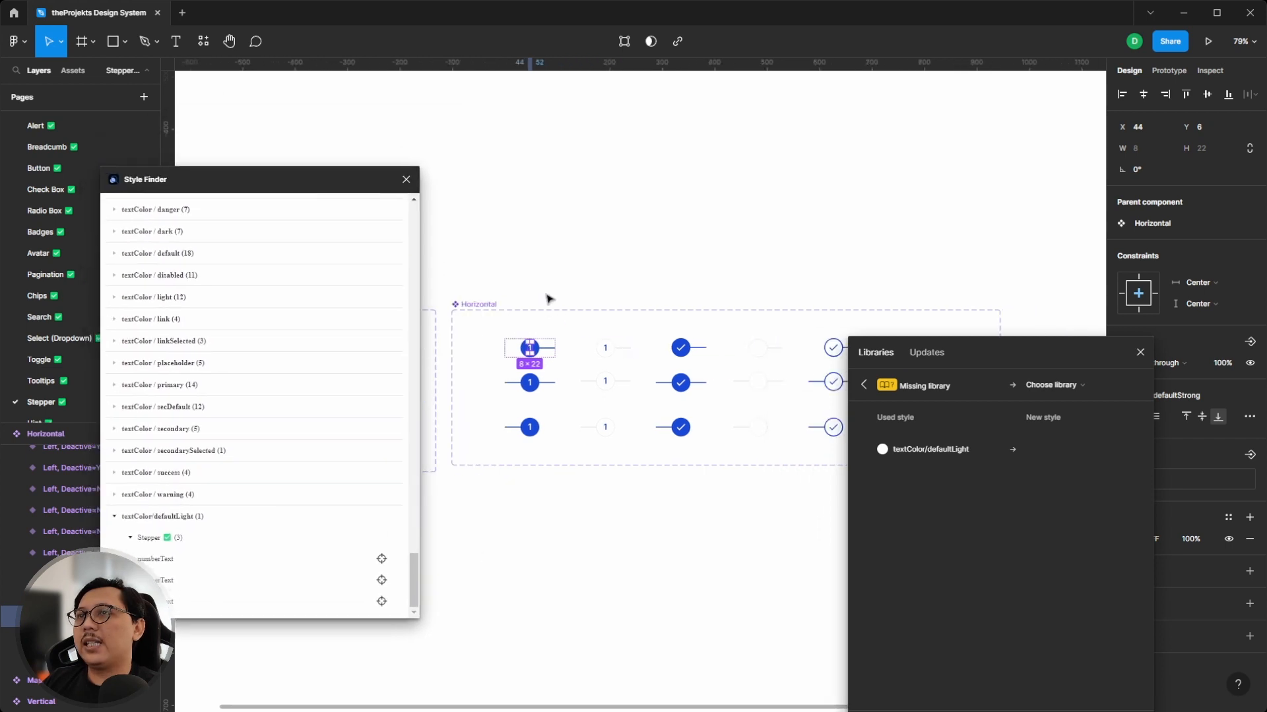
pyautogui.scroll(-2, 547, 299)
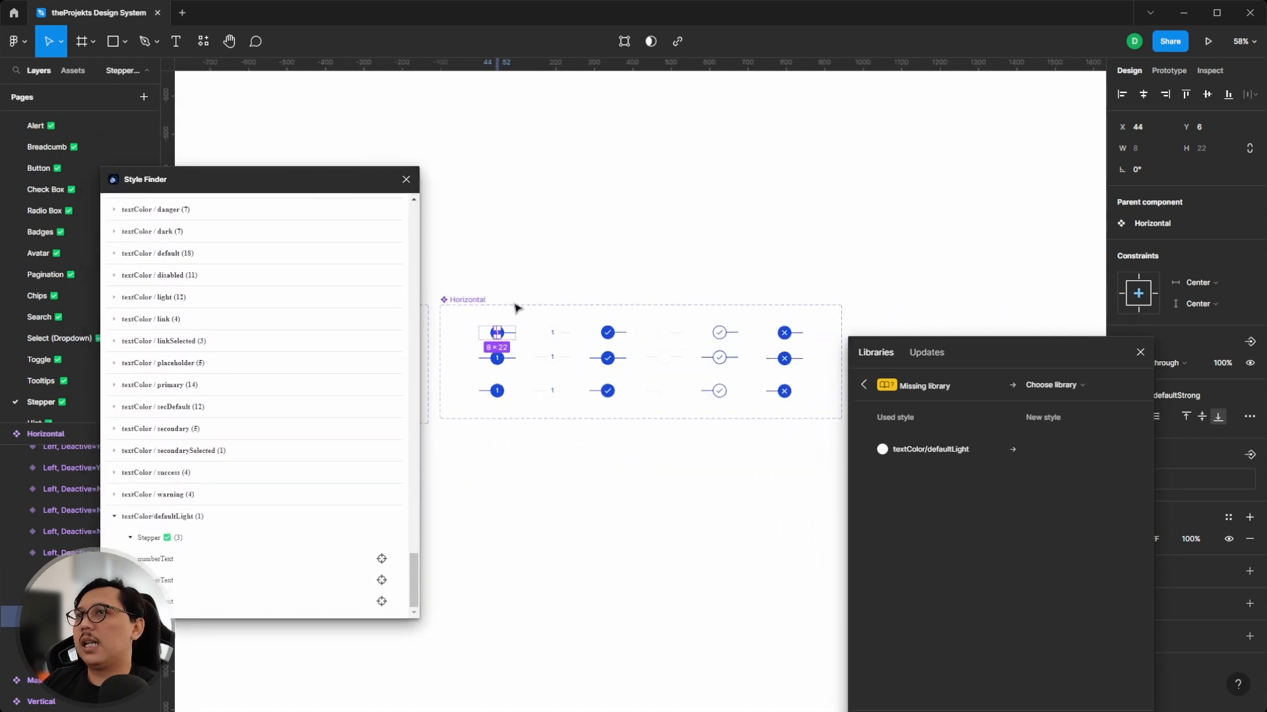
pyautogui.scroll(2, 467, 302)
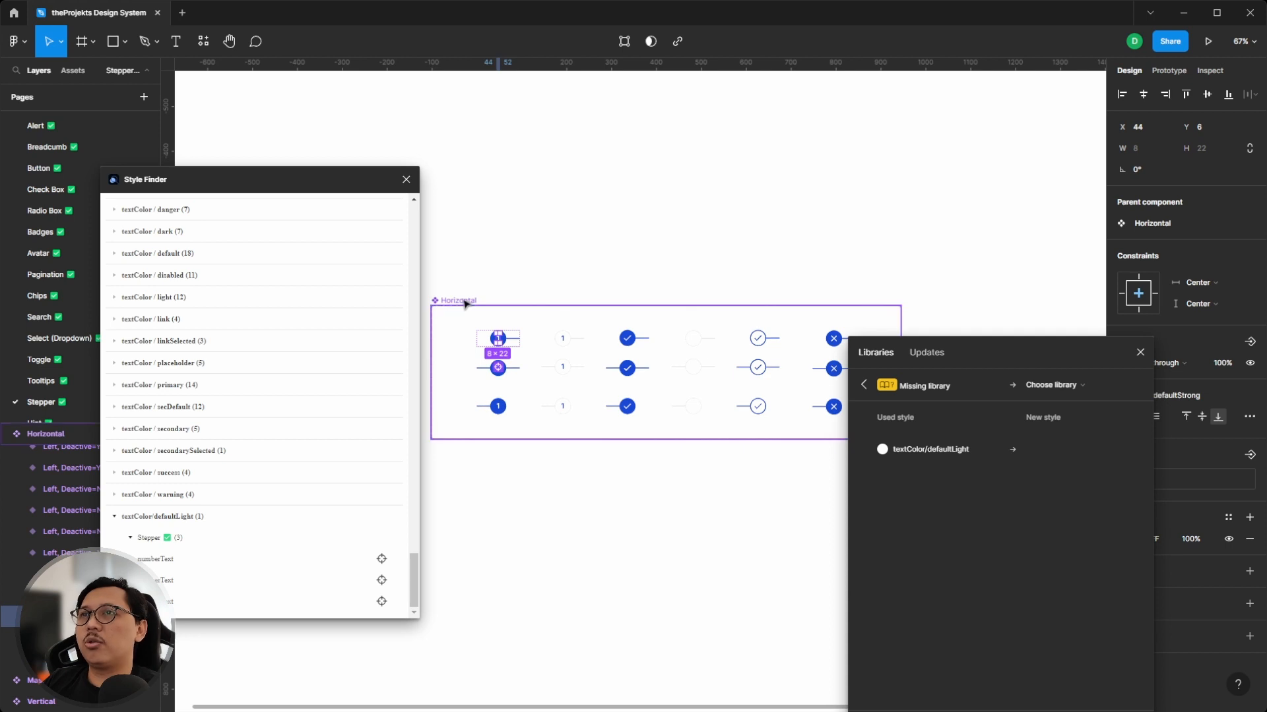
pyautogui.click(465, 303)
pyautogui.moveTo(996, 349); pyautogui.dragTo(862, 238)
pyautogui.scroll(-4, 1166, 431)
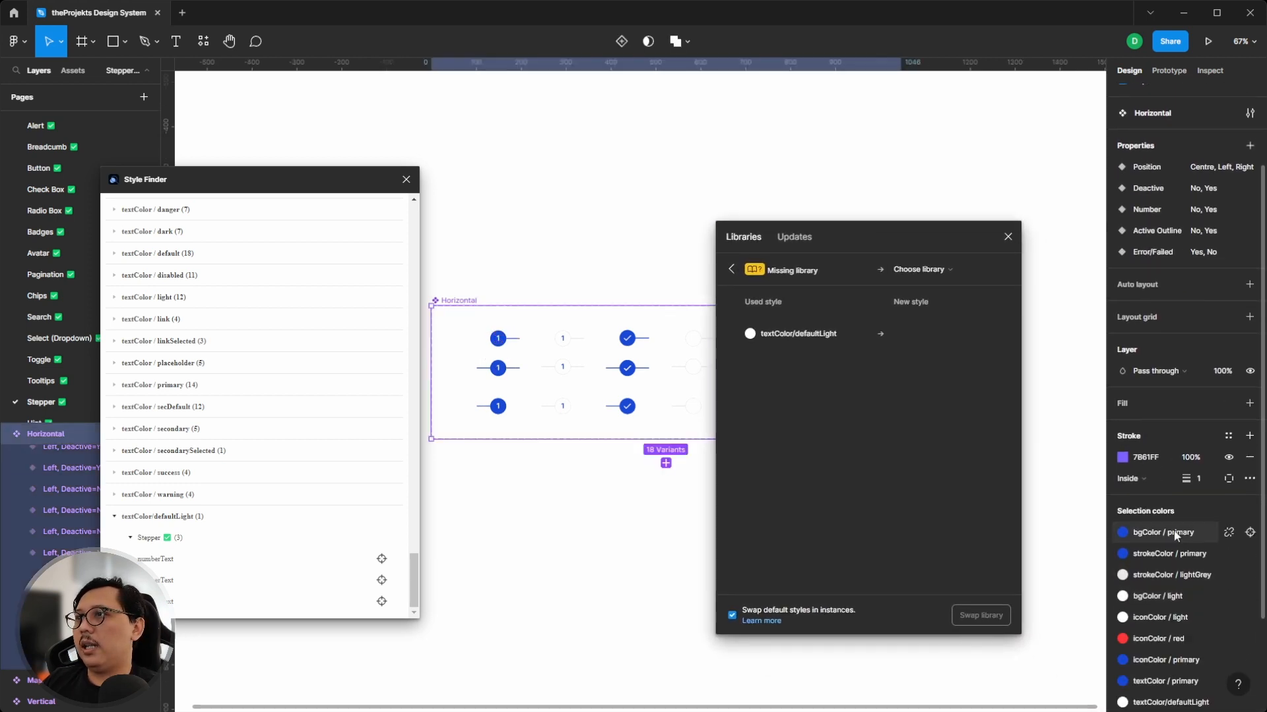
pyautogui.scroll(-1, 1175, 536)
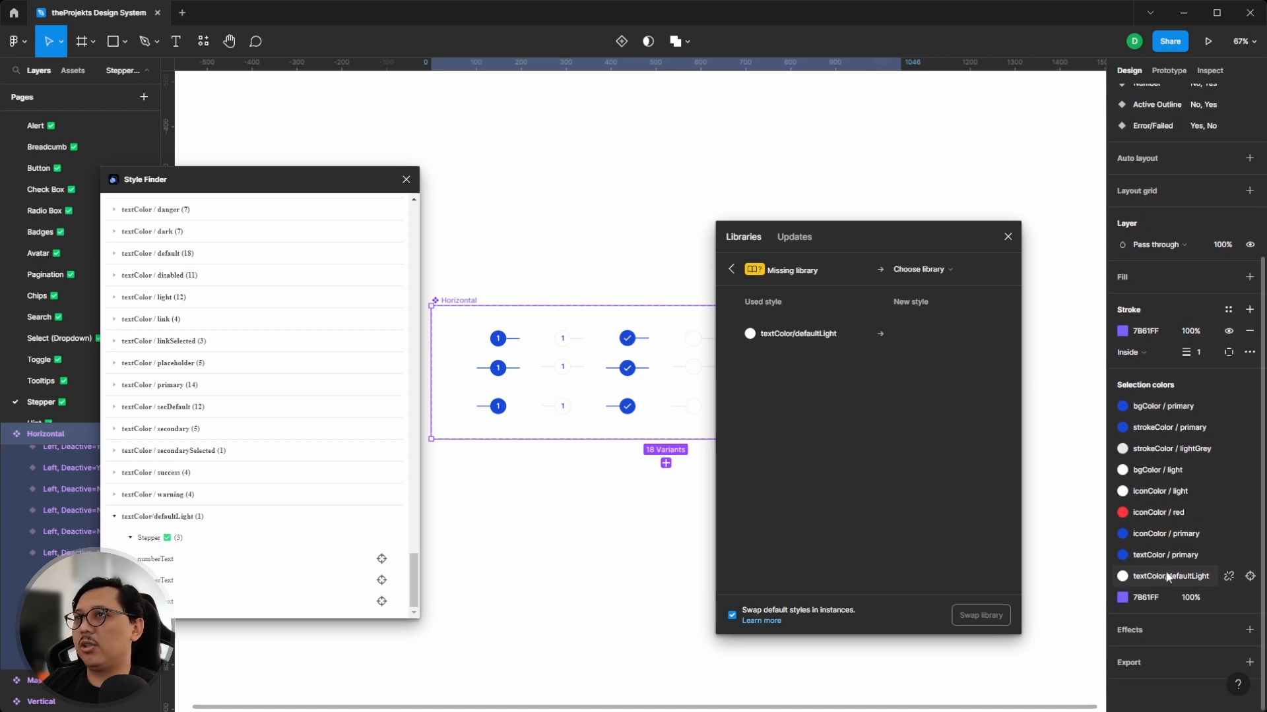
pyautogui.click(1166, 577)
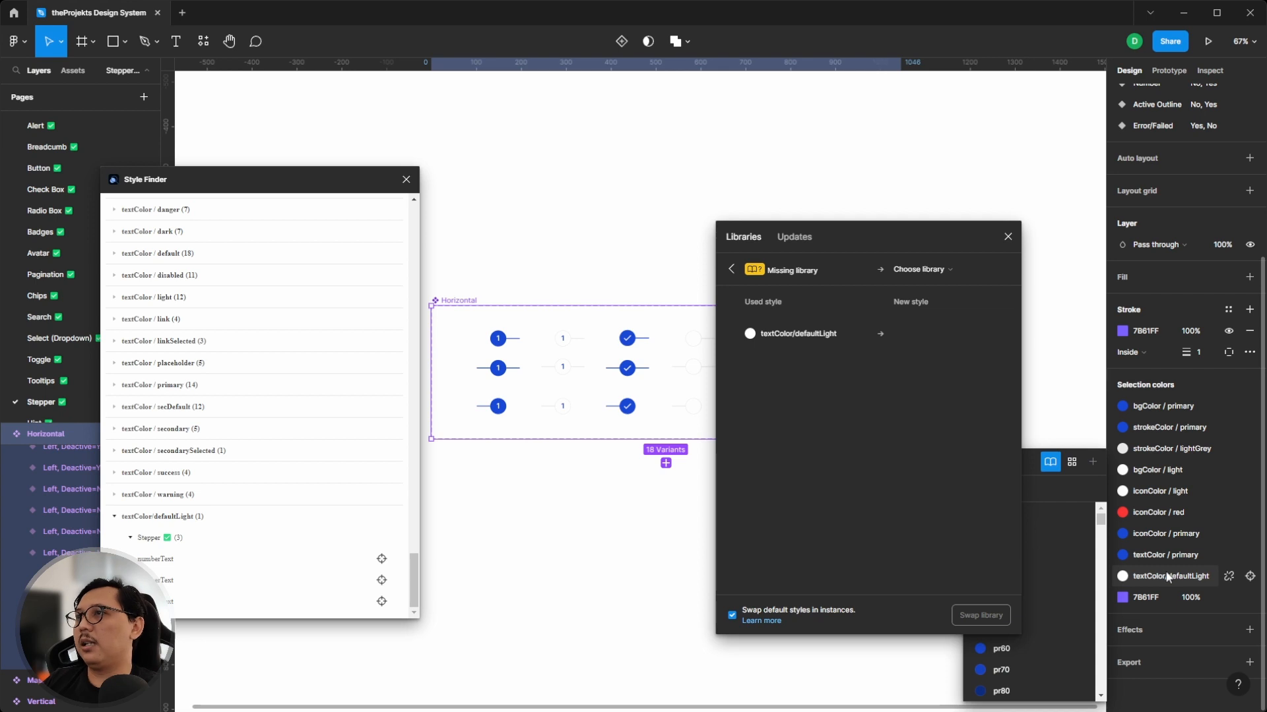
pyautogui.moveTo(892, 246); pyautogui.dragTo(755, 230)
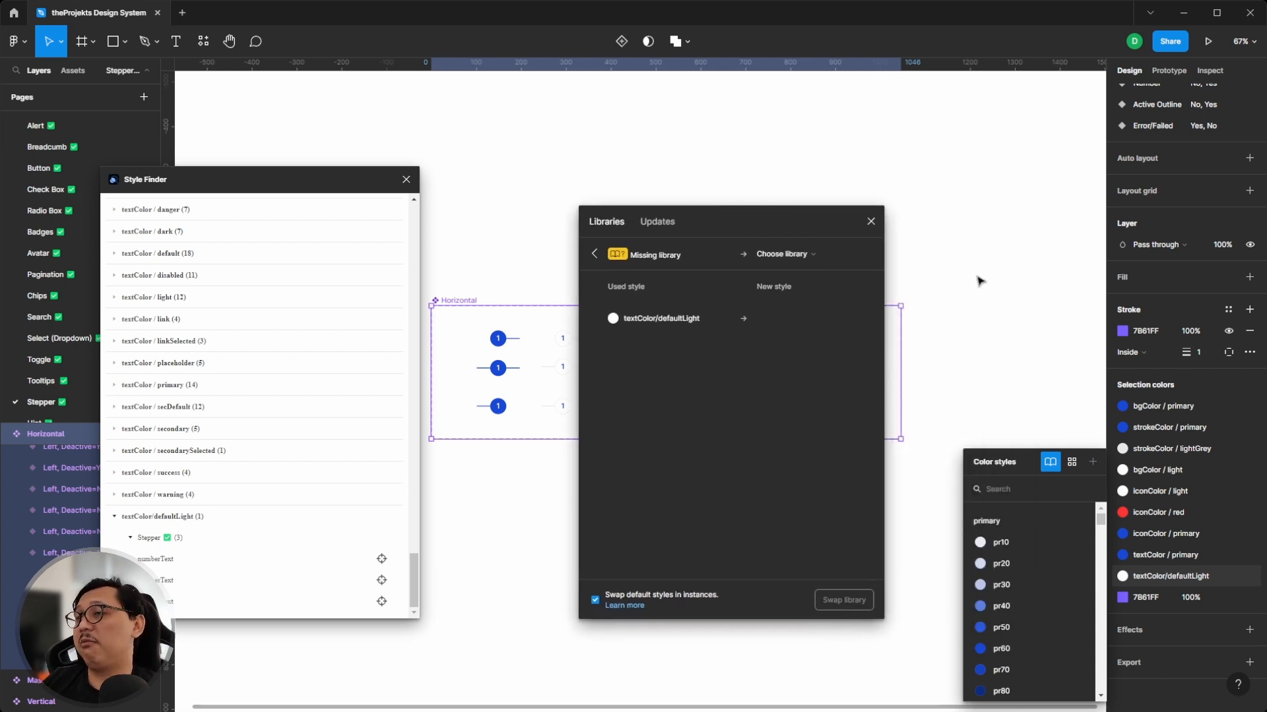
pyautogui.write('tex')
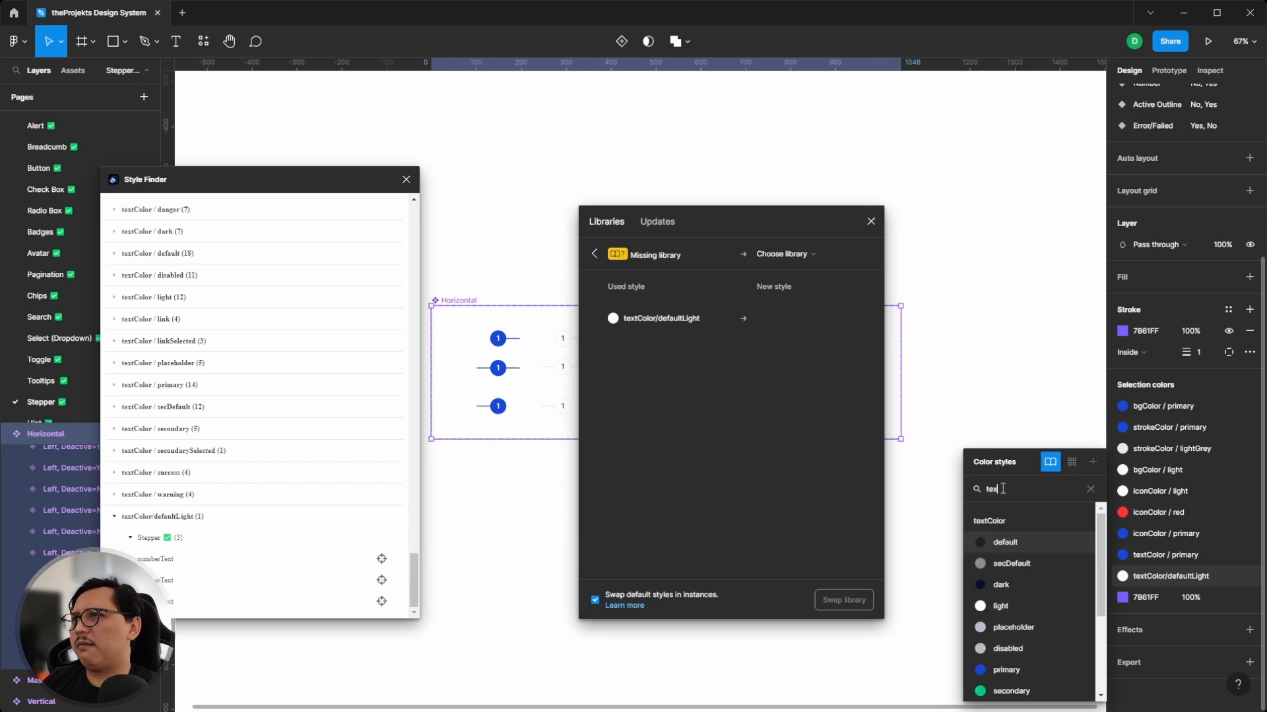
pyautogui.write('t')
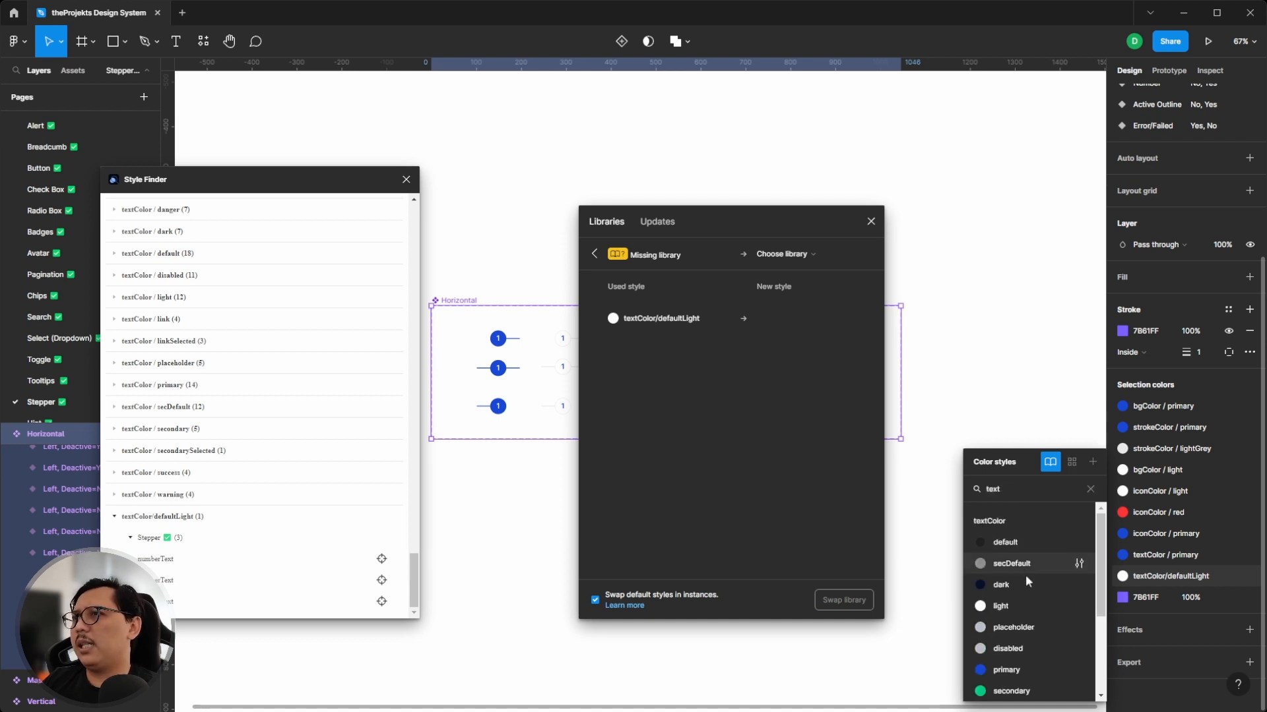
pyautogui.click(1001, 606)
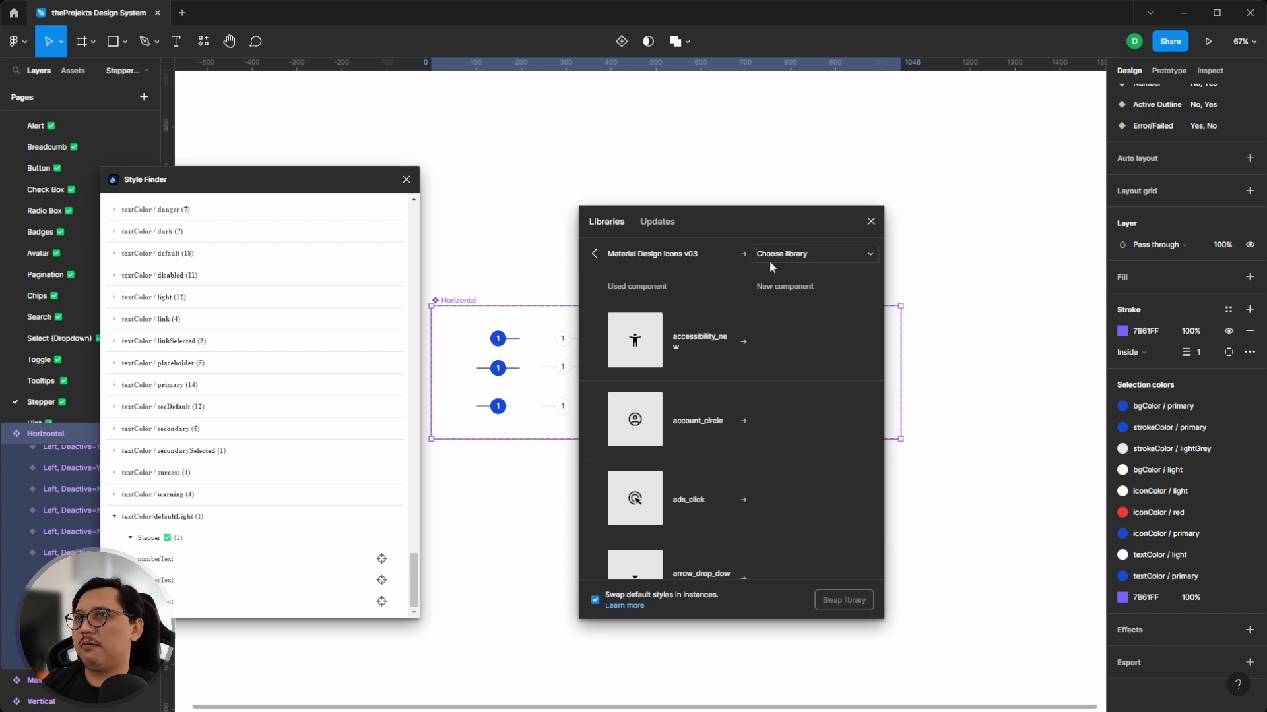
pyautogui.click(595, 254)
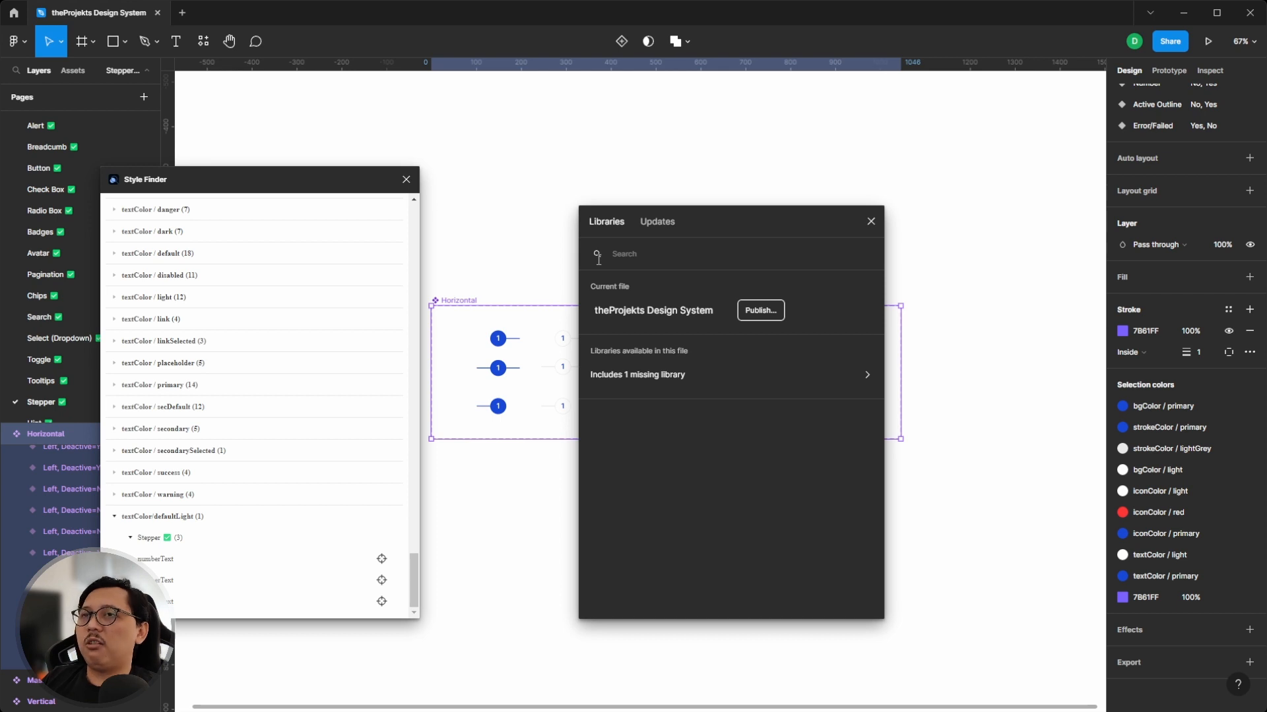